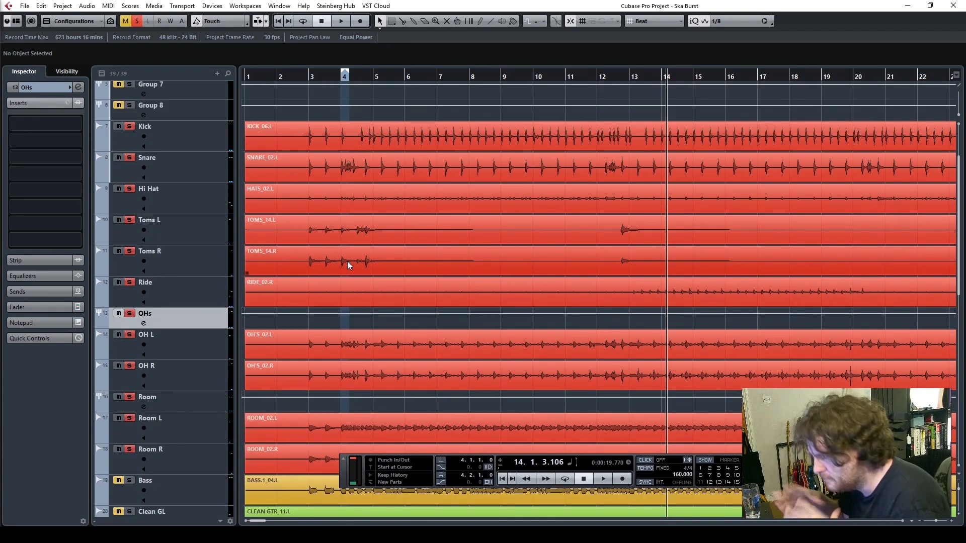
# Set the playback position to bar 3 and play the full mix without any solos
pyautogui.click(305, 80)
pyautogui.scroll(-5, 396, 345)
pyautogui.scroll(5, 397, 346)
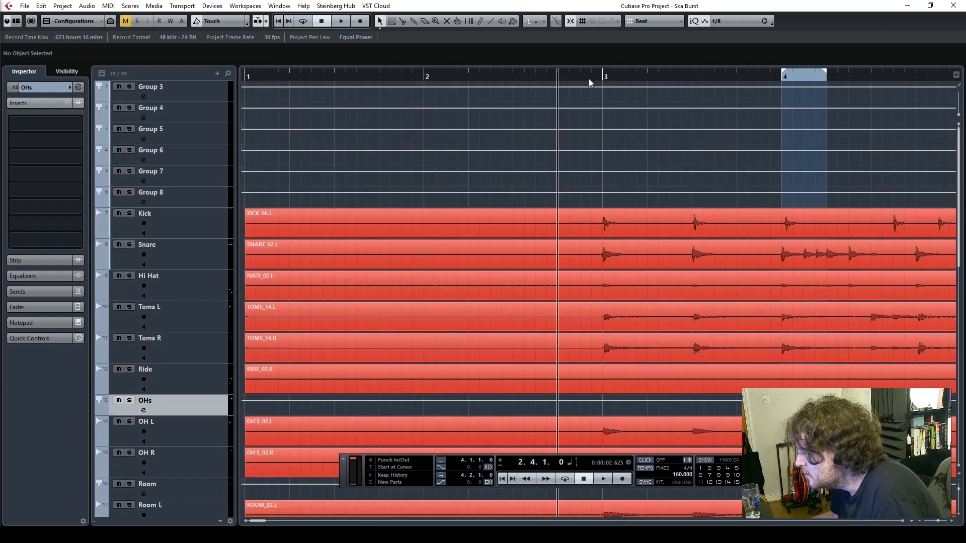
pyautogui.click(586, 75)
pyautogui.scroll(-2, 645, 285)
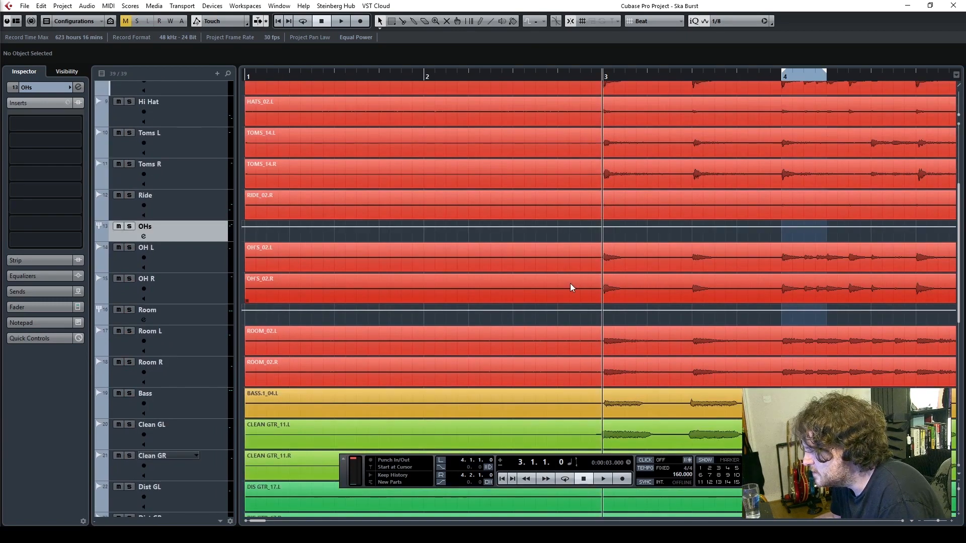
pyautogui.press('space')
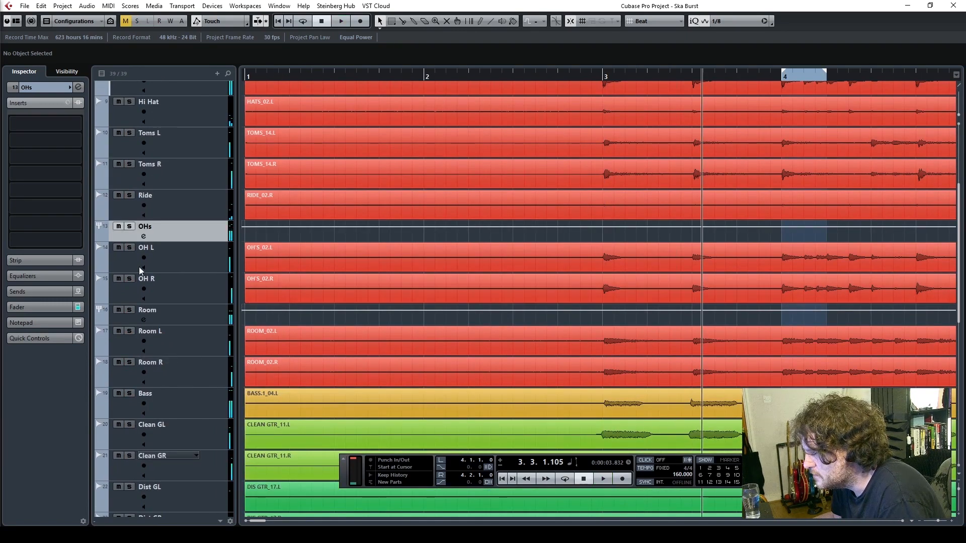
# Solo all the drum tracks from Kick to Room R, including the OHs and Room groups
pyautogui.scroll(5, 141, 271)
pyautogui.scroll(-3, 149, 230)
pyautogui.click(129, 127)
pyautogui.click(129, 158)
pyautogui.click(130, 189)
pyautogui.click(130, 228)
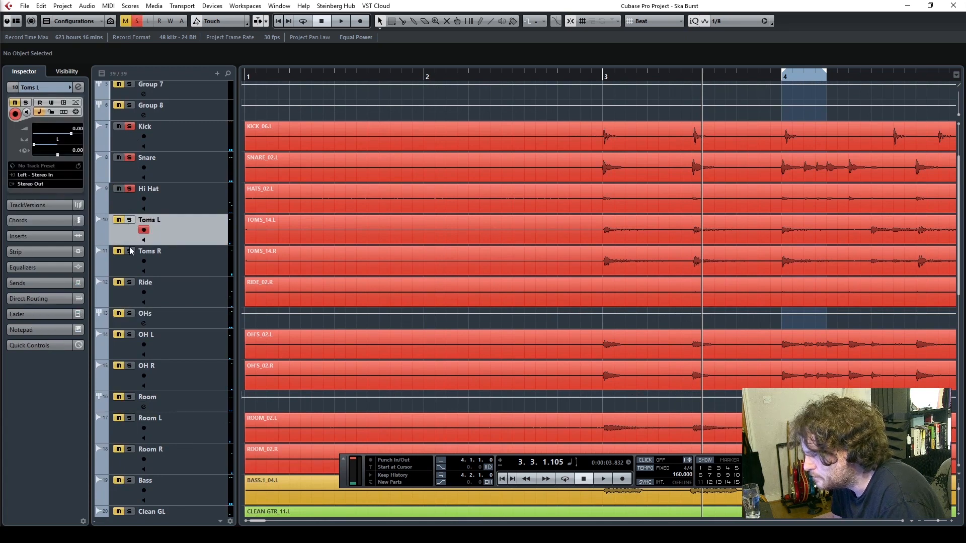
pyautogui.click(129, 282)
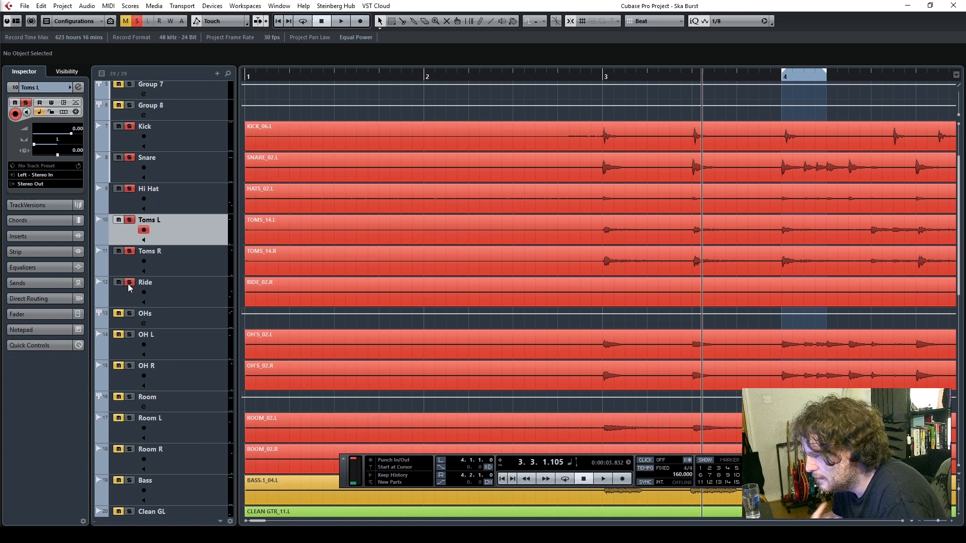
pyautogui.click(130, 314)
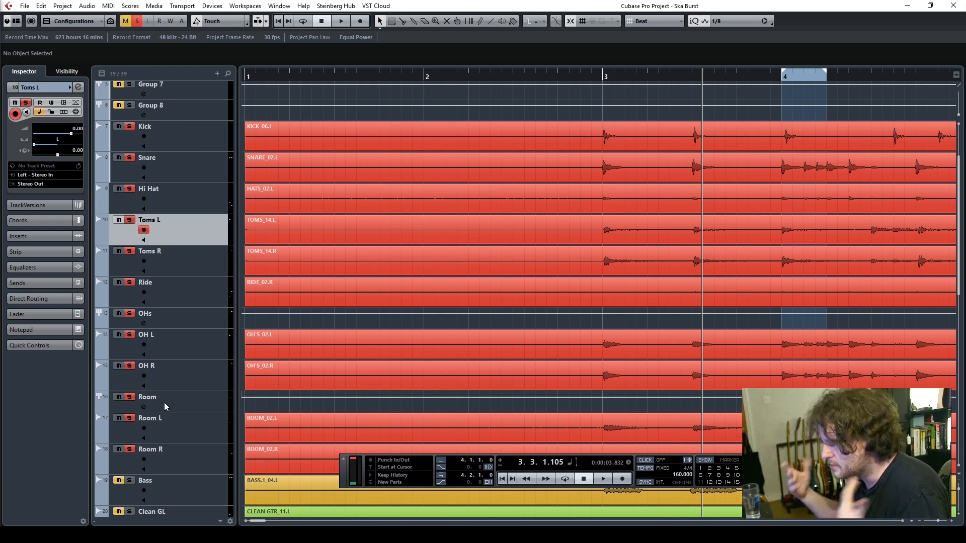
# Play the soloed drums from bar 3 and stop after a few bars
pyautogui.click(587, 80)
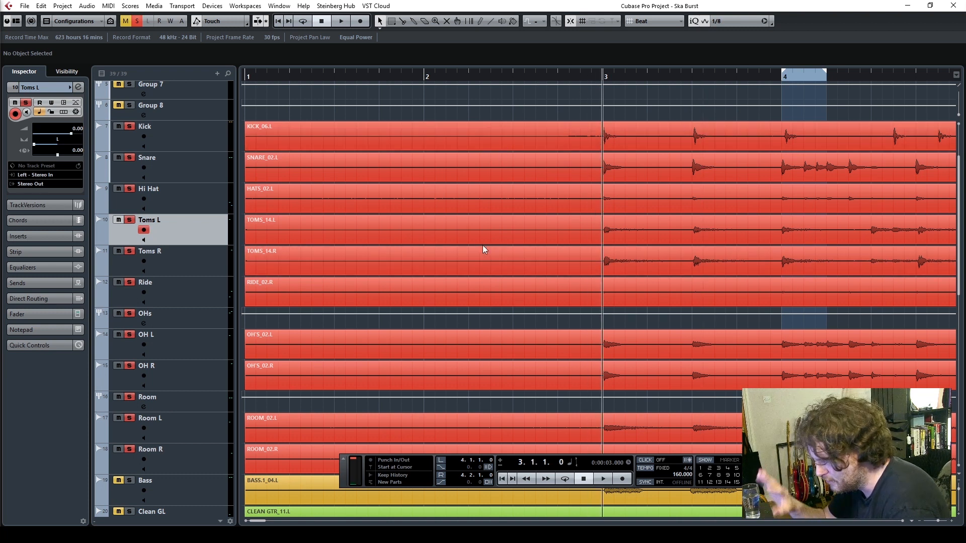
pyautogui.press('space')
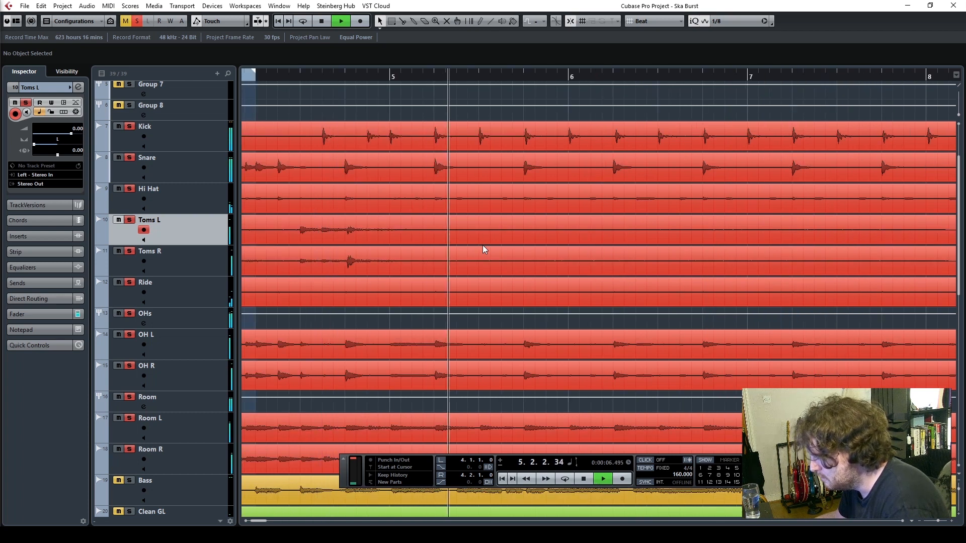
pyautogui.scroll(-5, 508, 216)
pyautogui.scroll(3, 508, 215)
pyautogui.scroll(-3, 513, 216)
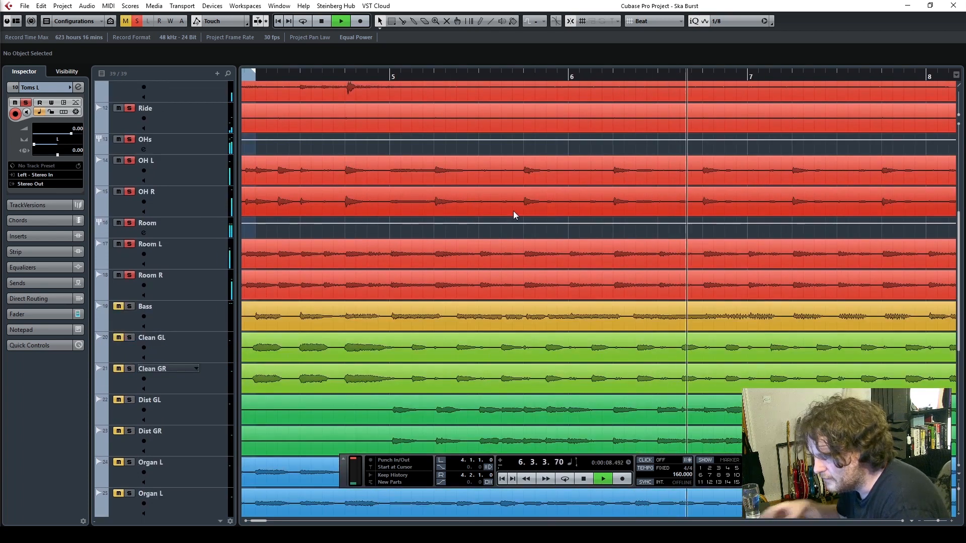
pyautogui.press('space')
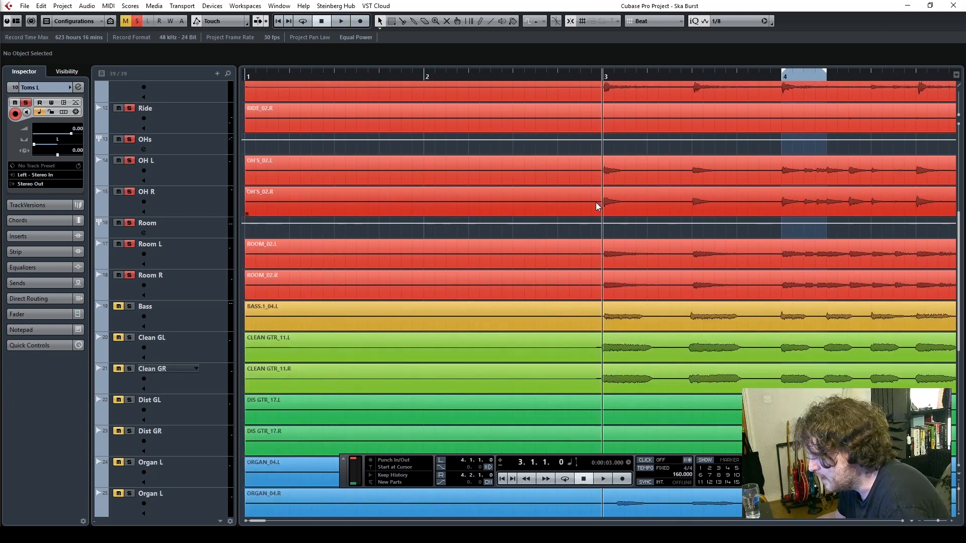
# Zoom in closely on the snare hit at bar 3 and enlarge the track heights to examine the waveforms
pyautogui.scroll(-3, 597, 206)
pyautogui.scroll(9, 597, 206)
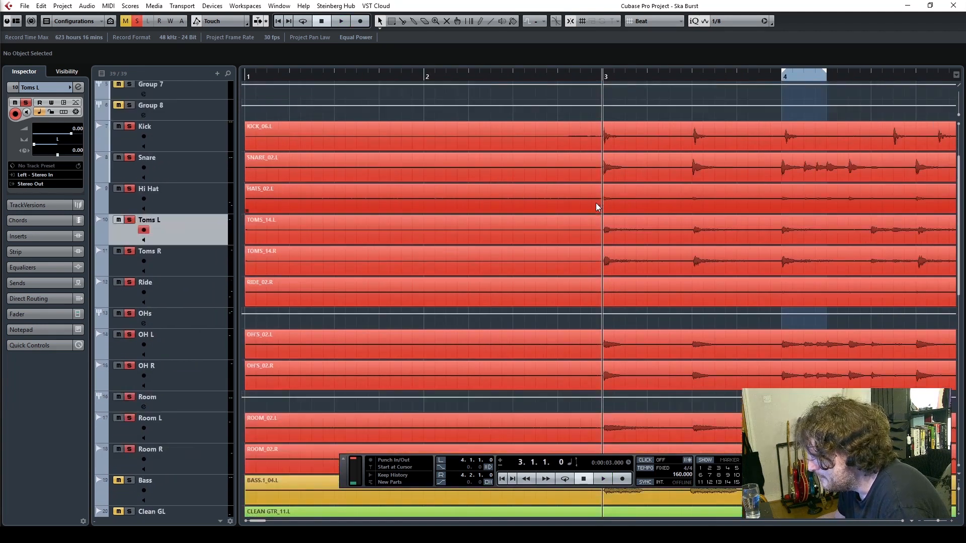
pyautogui.scroll(-12, 596, 207)
pyautogui.scroll(9, 566, 233)
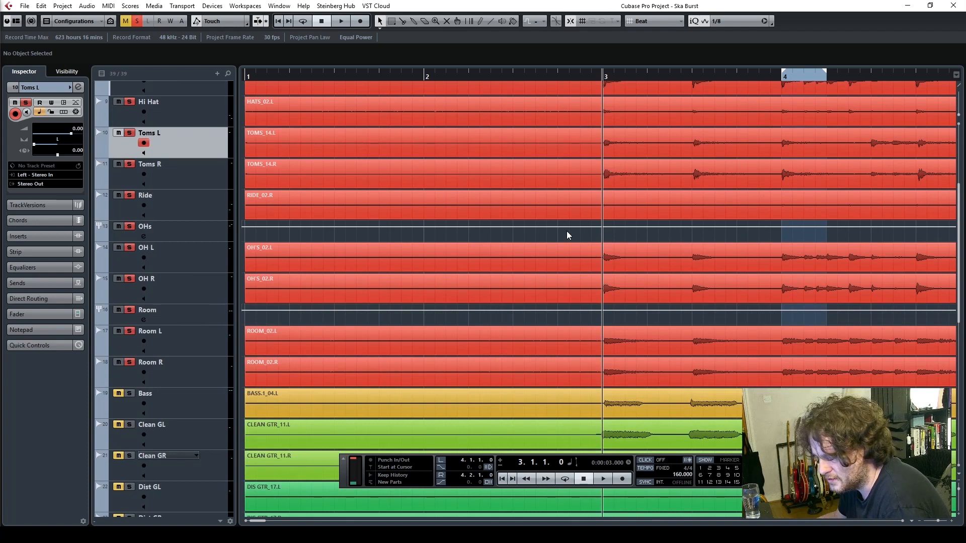
pyautogui.moveTo(937, 520); pyautogui.dragTo(940, 520)
pyautogui.scroll(6, 735, 345)
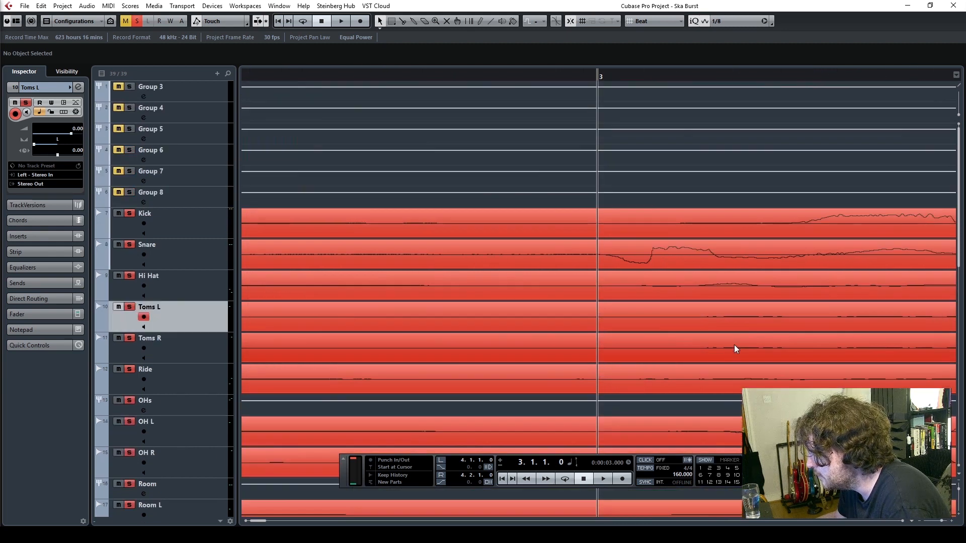
pyautogui.click(603, 258)
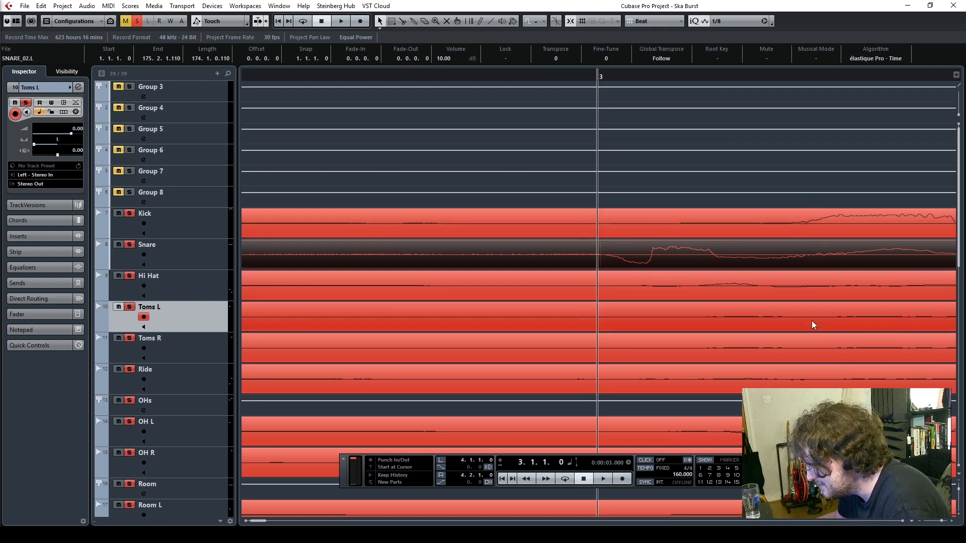
pyautogui.moveTo(960, 247); pyautogui.dragTo(960, 251)
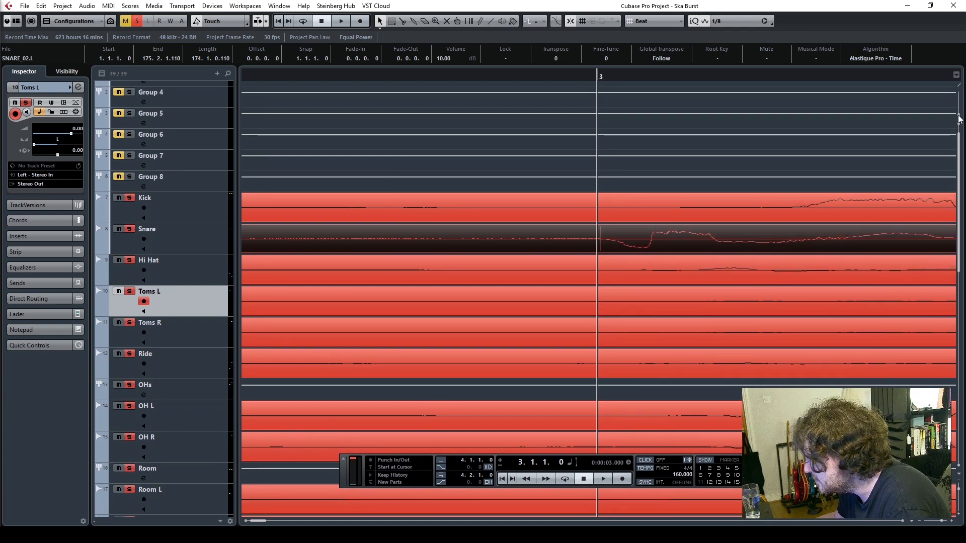
pyautogui.click(777, 157)
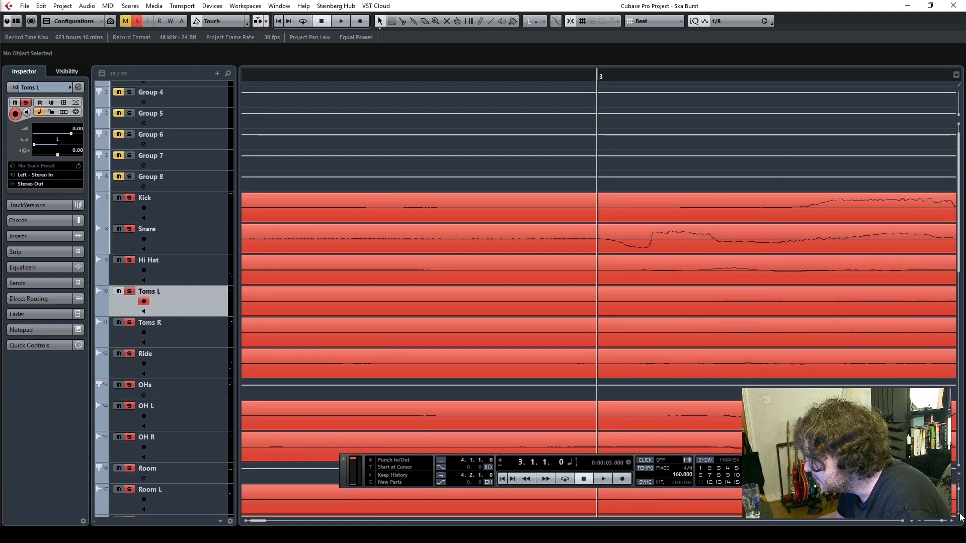
pyautogui.click(959, 514)
pyautogui.click(958, 514)
pyautogui.click(959, 514)
pyautogui.click(959, 514)
pyautogui.click(959, 514)
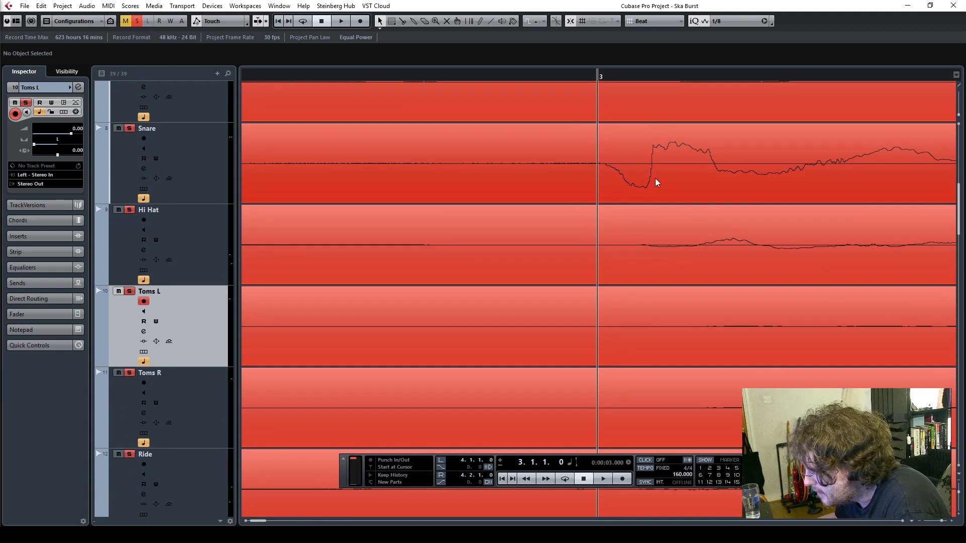
# Compare where the drum hit at bar 3 starts on the snare, hi-hat, tom, overhead and room waveforms
pyautogui.moveTo(959, 204); pyautogui.dragTo(961, 264)
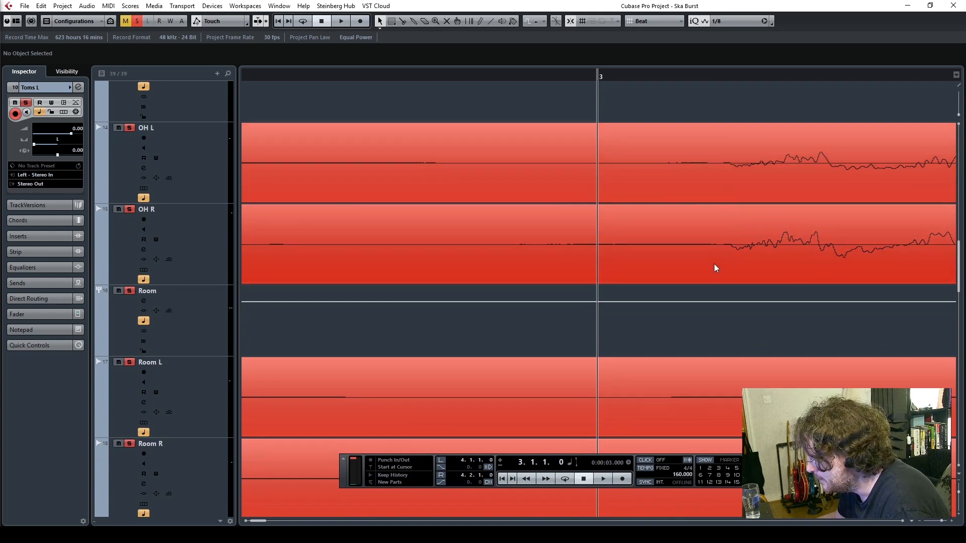
pyautogui.moveTo(959, 253); pyautogui.dragTo(959, 264)
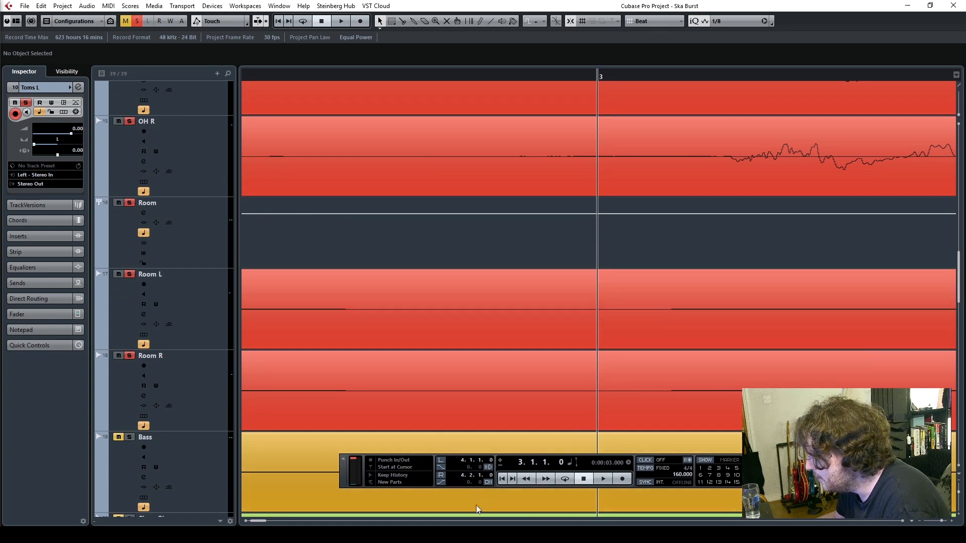
pyautogui.moveTo(261, 522); pyautogui.dragTo(259, 522)
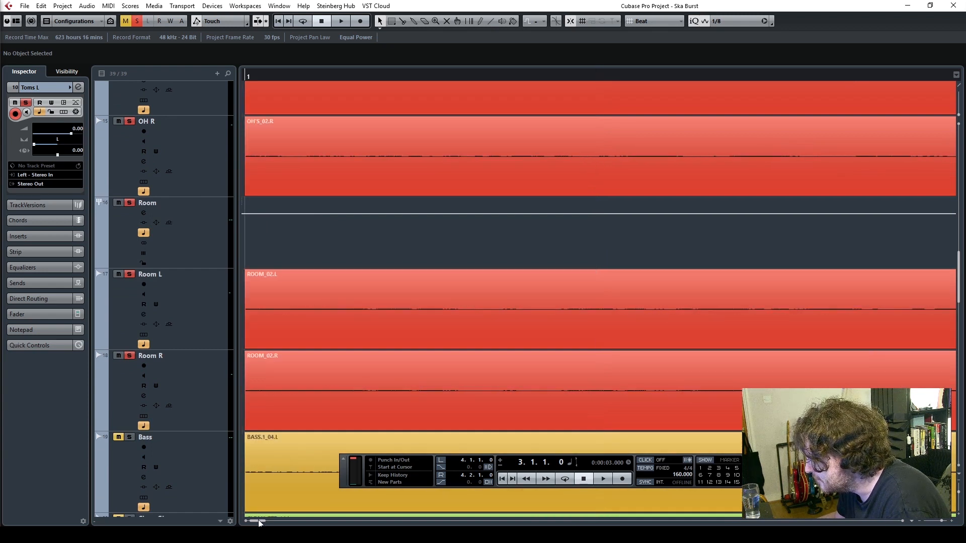
pyautogui.moveTo(940, 522); pyautogui.dragTo(941, 522)
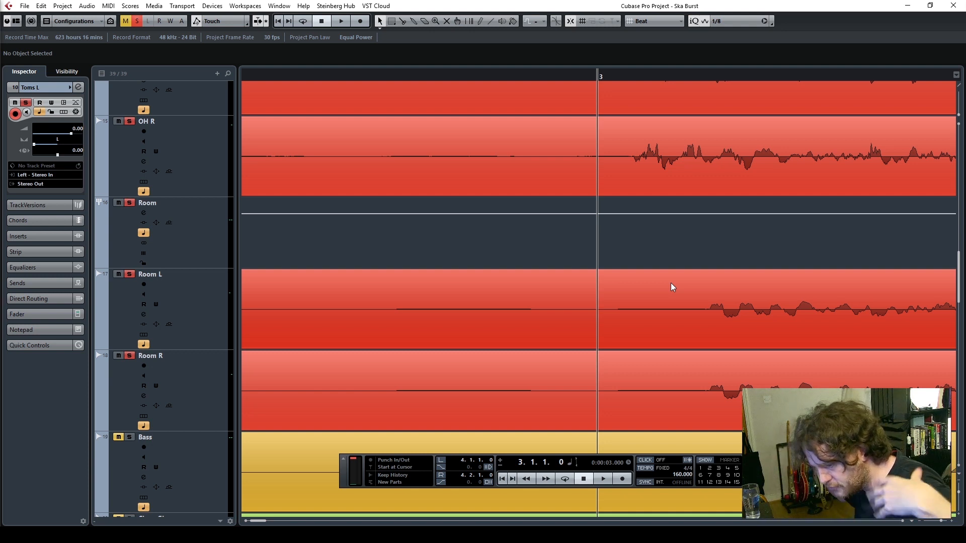
pyautogui.scroll(10, 654, 279)
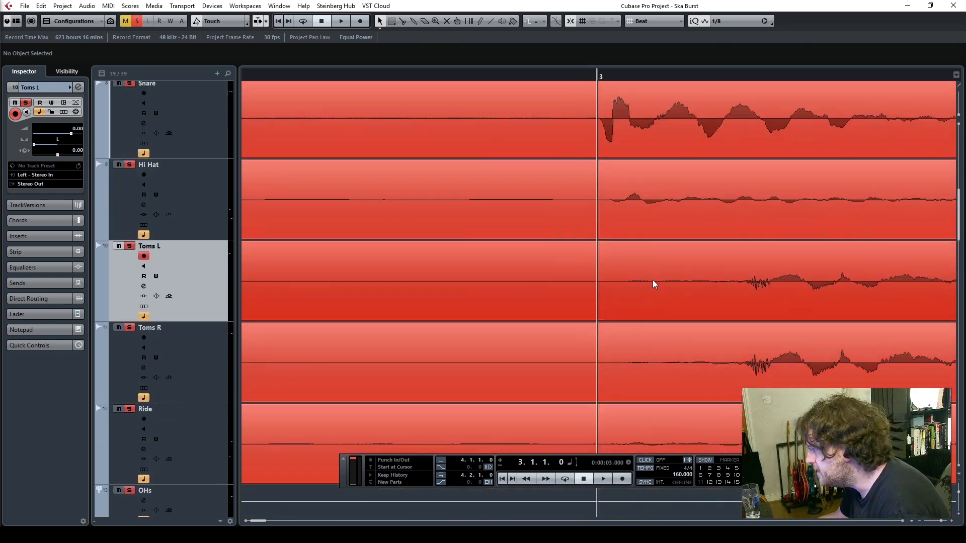
pyautogui.scroll(2, 653, 280)
pyautogui.scroll(-2, 653, 279)
pyautogui.scroll(3, 651, 281)
pyautogui.scroll(-6, 651, 283)
pyautogui.scroll(-3, 645, 284)
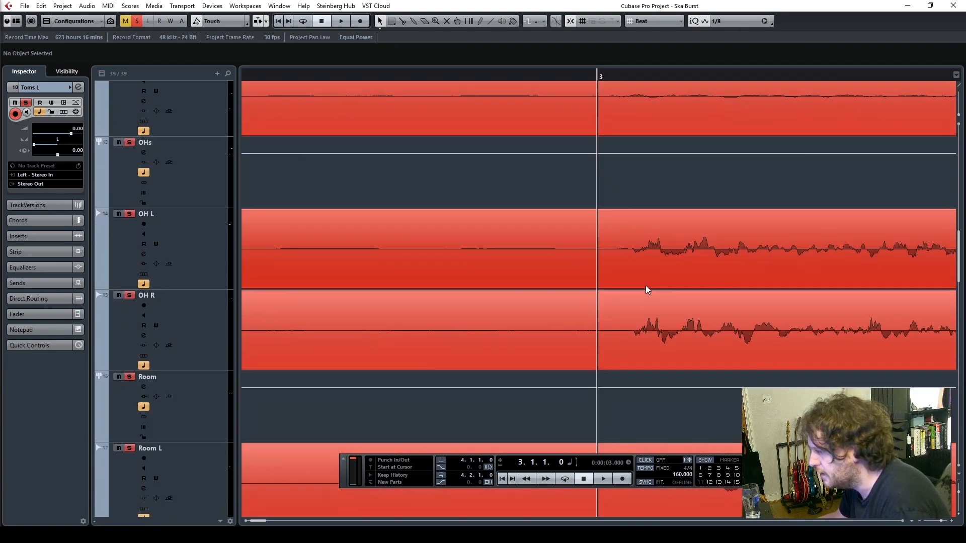
pyautogui.scroll(4, 645, 288)
pyautogui.scroll(-2, 645, 287)
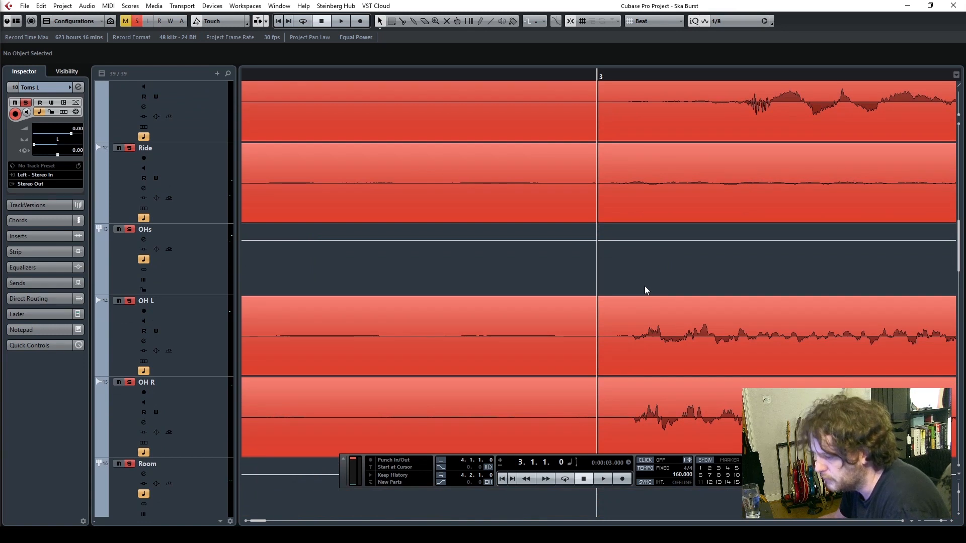
# Clear all solos, solo only the OHs group and insert InPhase Stereo in its first insert slot
pyautogui.click(139, 22)
pyautogui.click(130, 229)
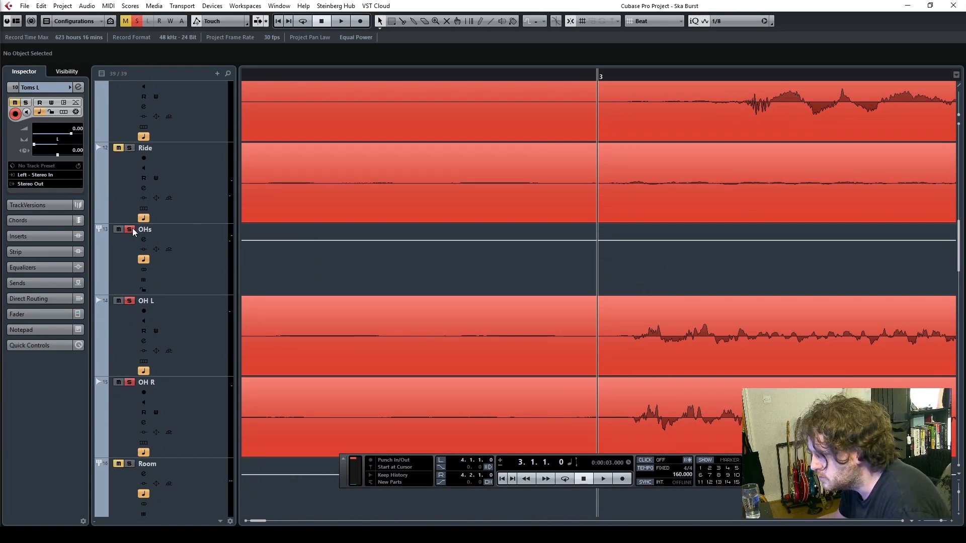
pyautogui.click(210, 252)
pyautogui.click(60, 123)
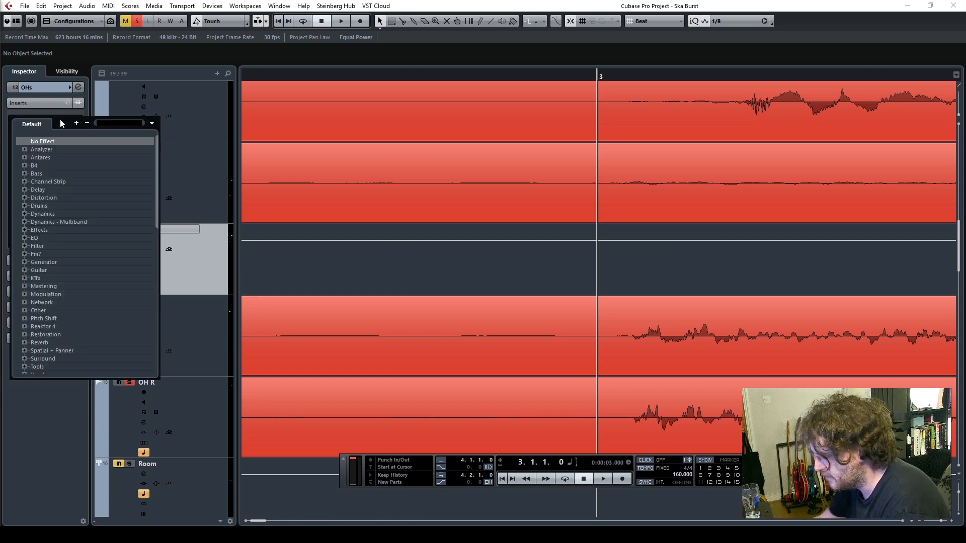
pyautogui.write('inph')
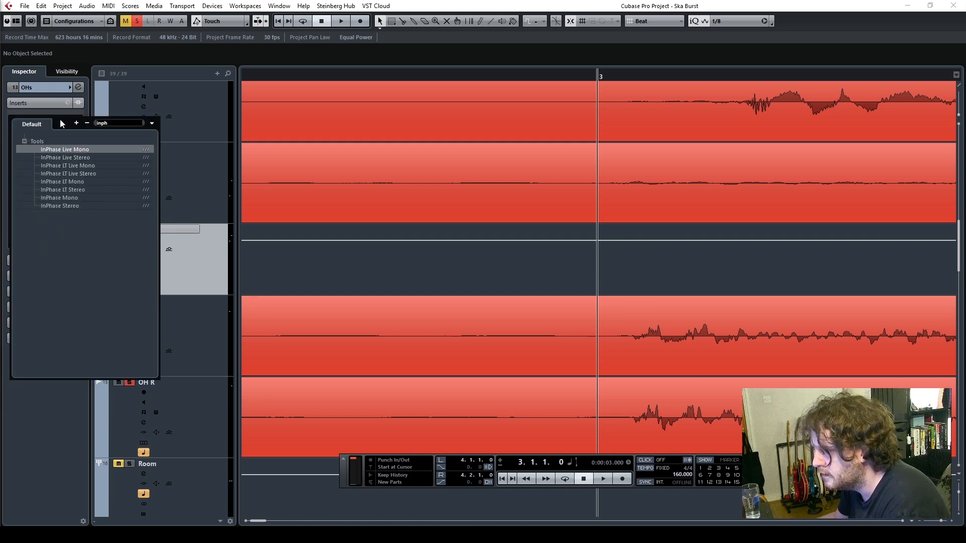
pyautogui.click(68, 206)
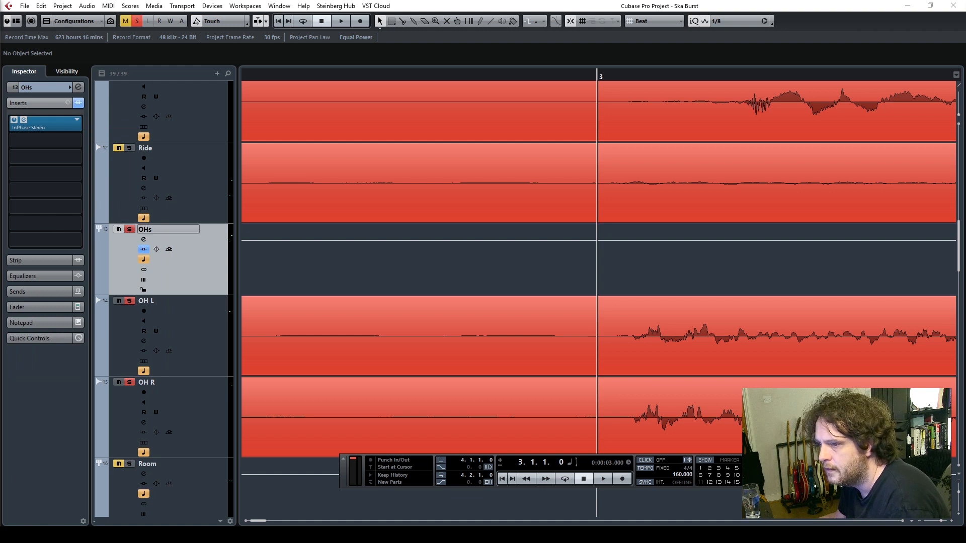
# Reposition the InPhase Stereo window away from the track list and activate the plug-in's side-chain input
pyautogui.moveTo(541, 119); pyautogui.dragTo(497, 86)
pyautogui.click(373, 151)
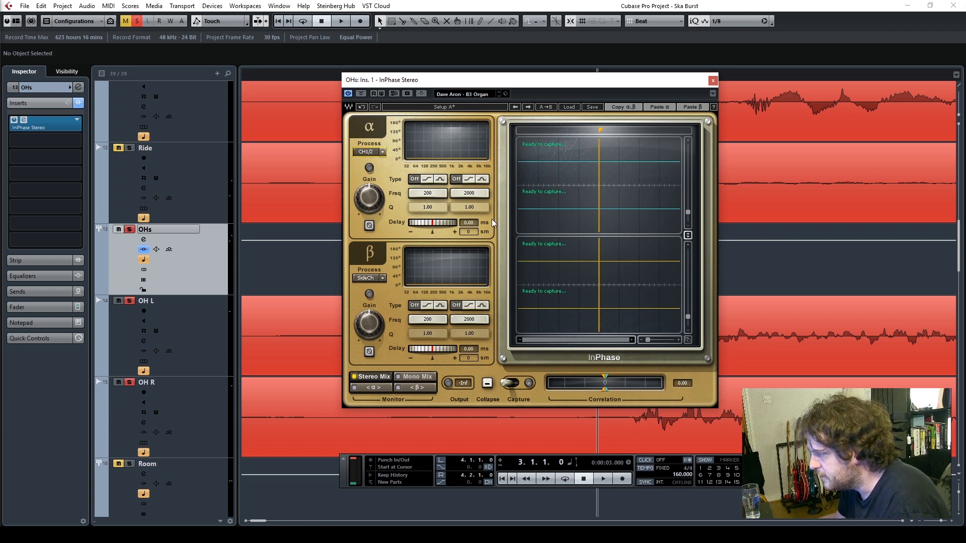
pyautogui.moveTo(434, 83); pyautogui.dragTo(486, 102)
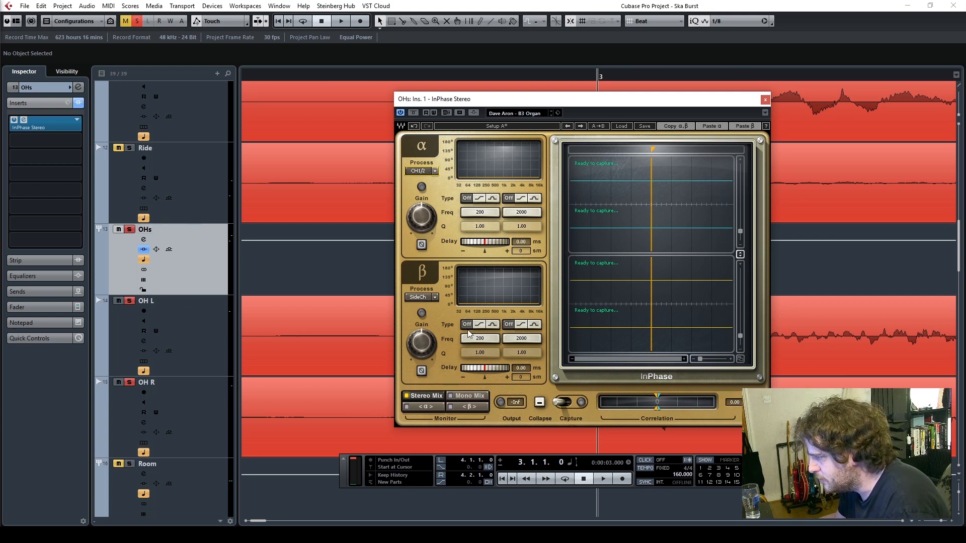
pyautogui.click(475, 114)
pyautogui.moveTo(495, 103); pyautogui.dragTo(549, 111)
# Solo the Snare track and activate a send from it to the side-chain of InPhase Stereo on OHs
pyautogui.scroll(5, 286, 260)
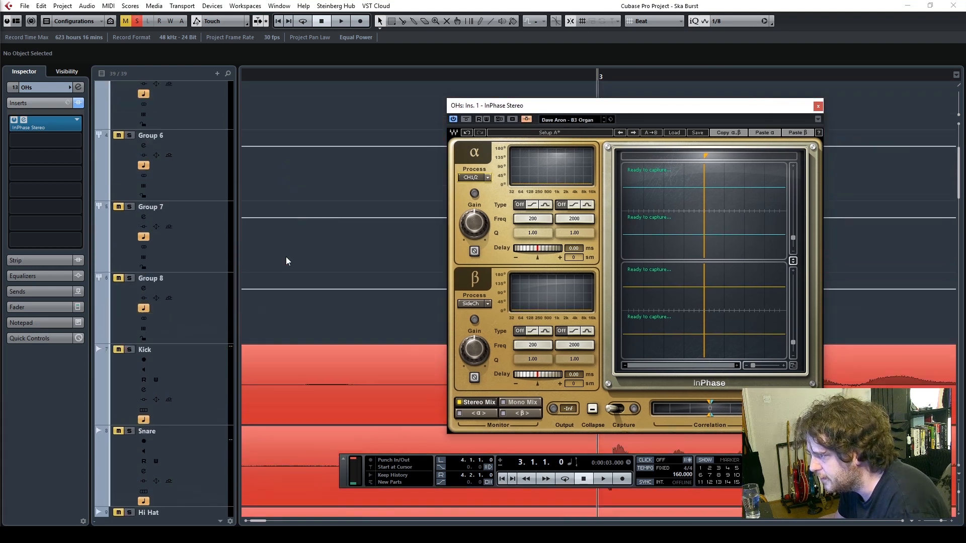
pyautogui.click(129, 432)
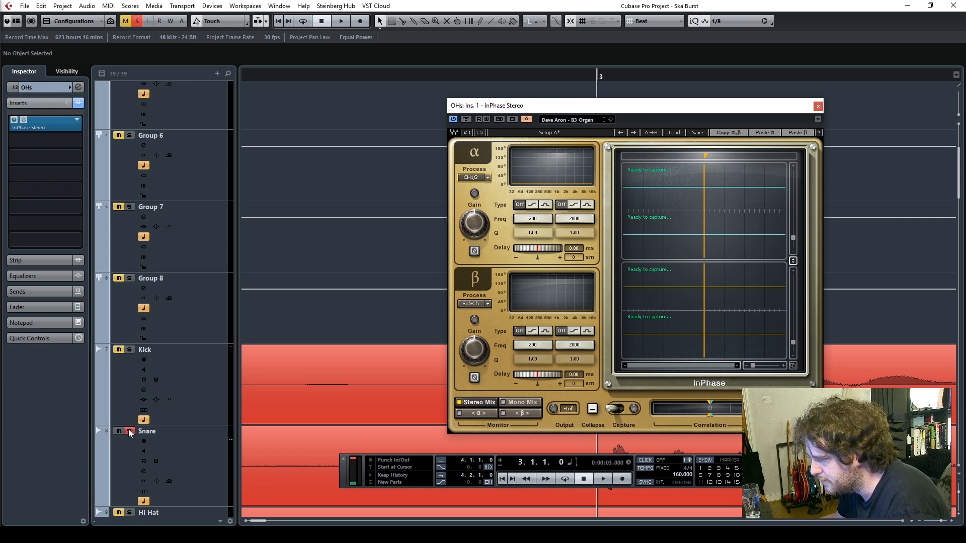
pyautogui.click(174, 454)
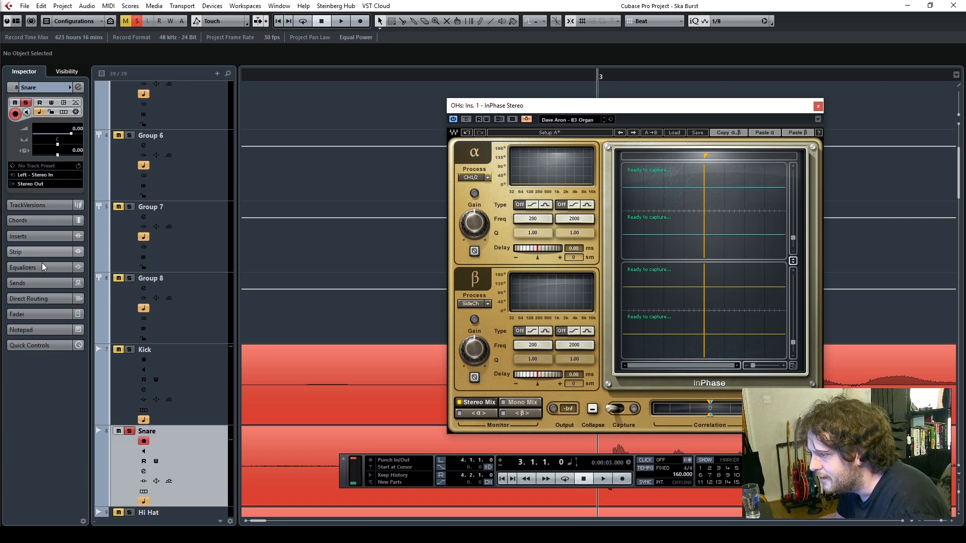
pyautogui.click(33, 283)
pyautogui.click(53, 202)
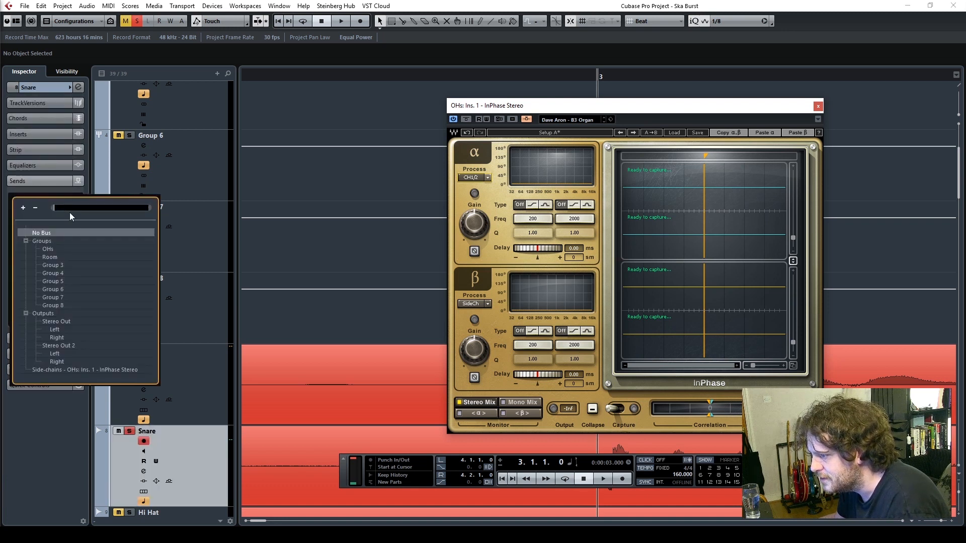
pyautogui.click(71, 370)
pyautogui.click(14, 197)
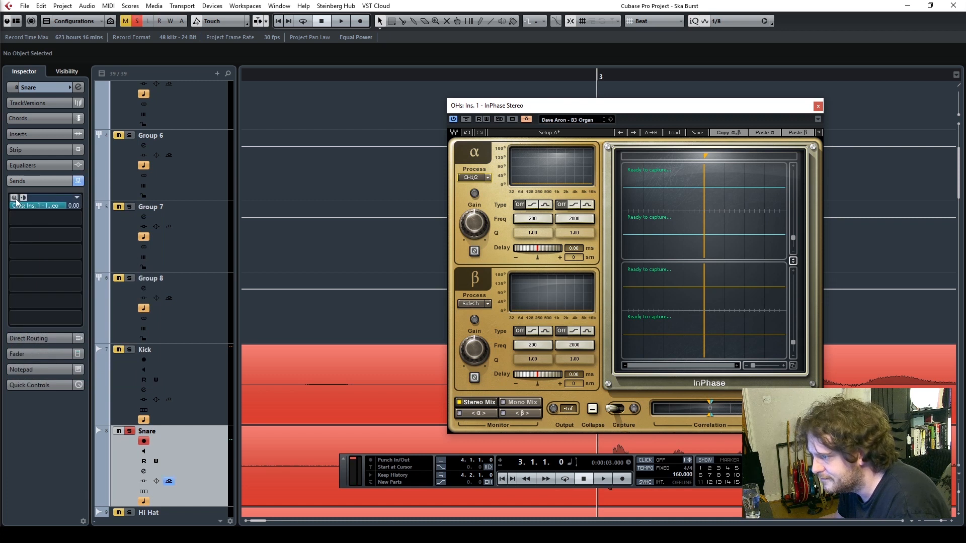
pyautogui.scroll(-5, 407, 308)
pyautogui.scroll(1, 411, 308)
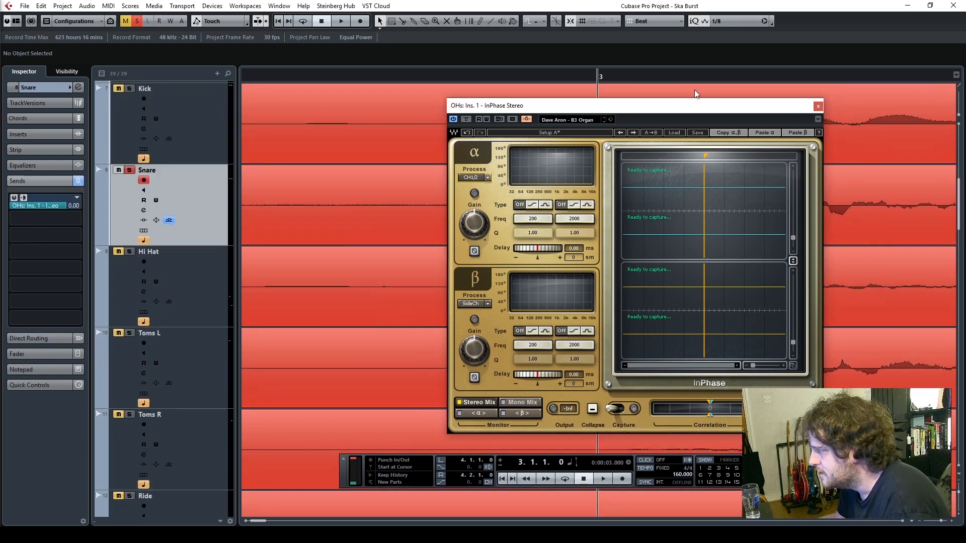
# Arm InPhase's Capture, play from just before bar 3 to capture the overhead and snare waveforms, and return the cursor to the project start
pyautogui.moveTo(657, 108); pyautogui.dragTo(319, 111)
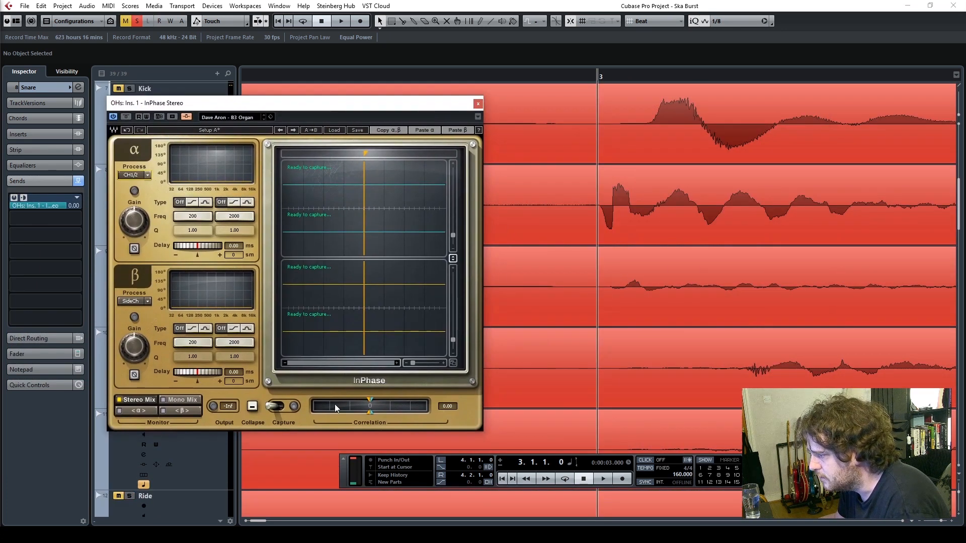
pyautogui.moveTo(276, 406); pyautogui.dragTo(286, 406)
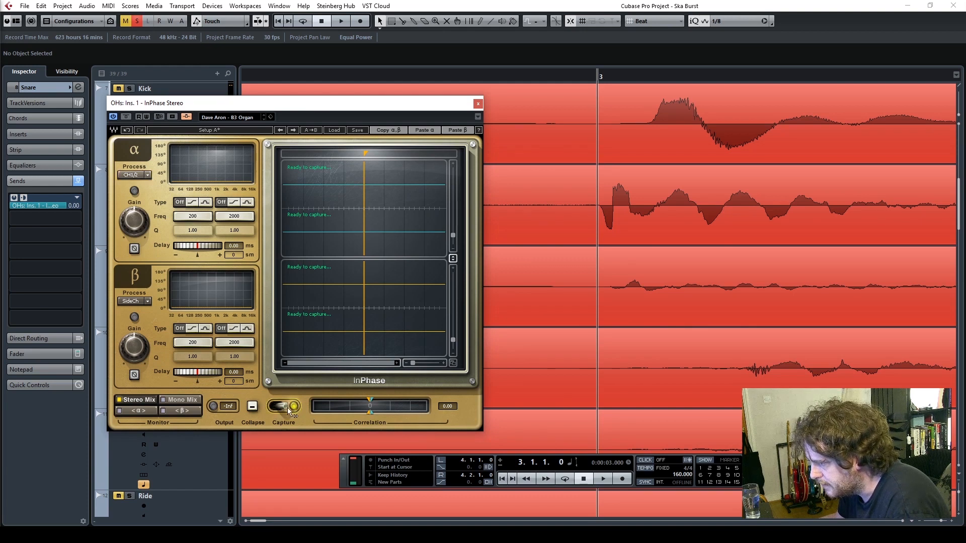
pyautogui.click(517, 77)
pyautogui.press('space')
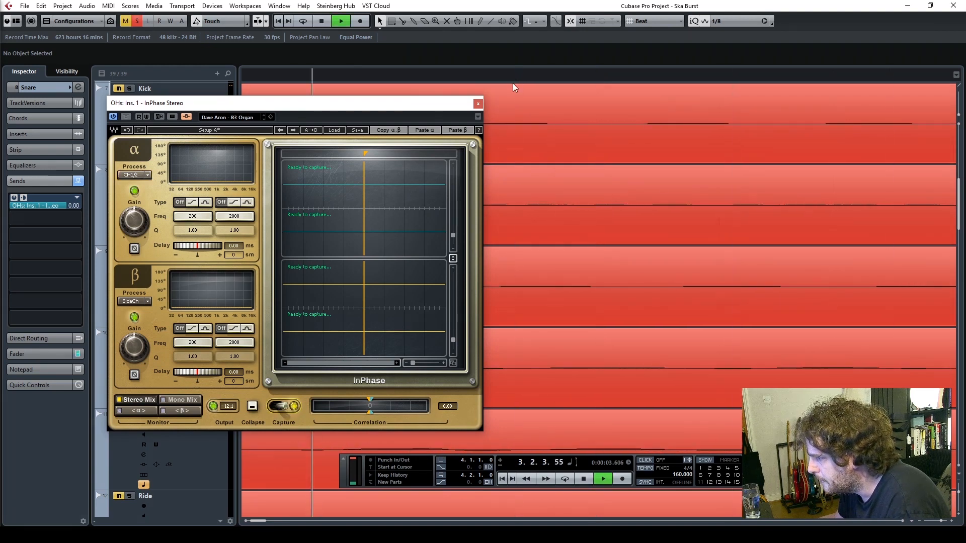
pyautogui.click(282, 407)
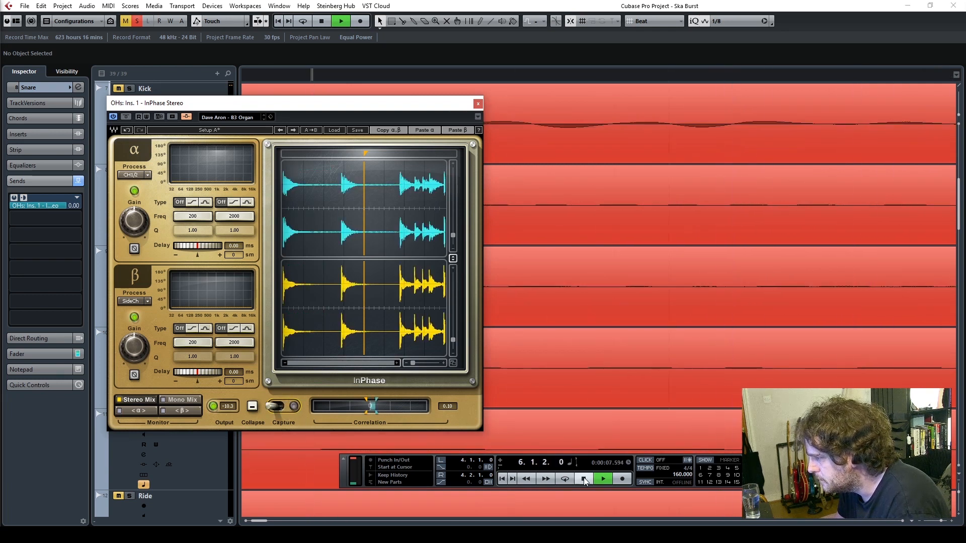
pyautogui.press('space')
pyautogui.click(502, 479)
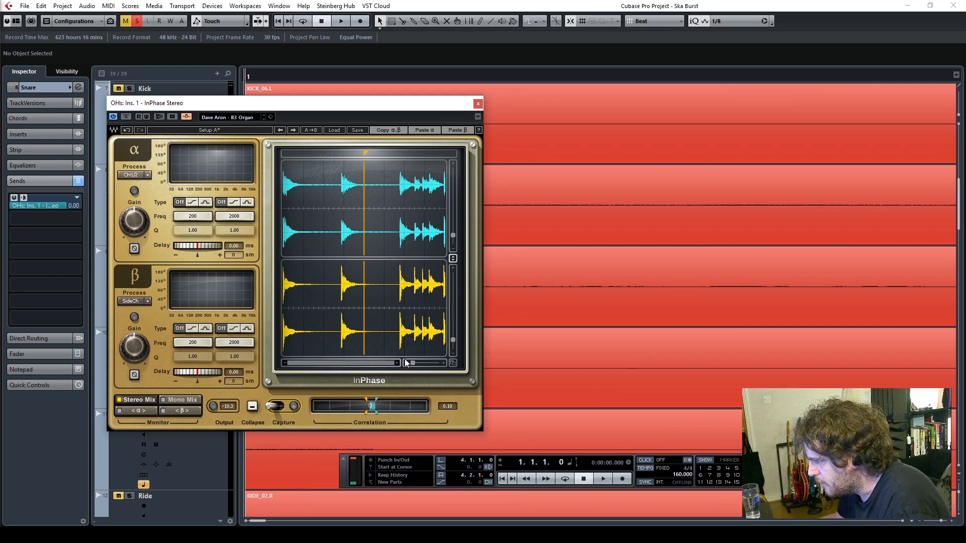
# Place the waveform marker at the onset of the second captured snare hit and shift the alpha (overheads) delay to about -2.56 ms
pyautogui.moveTo(365, 153); pyautogui.dragTo(341, 154)
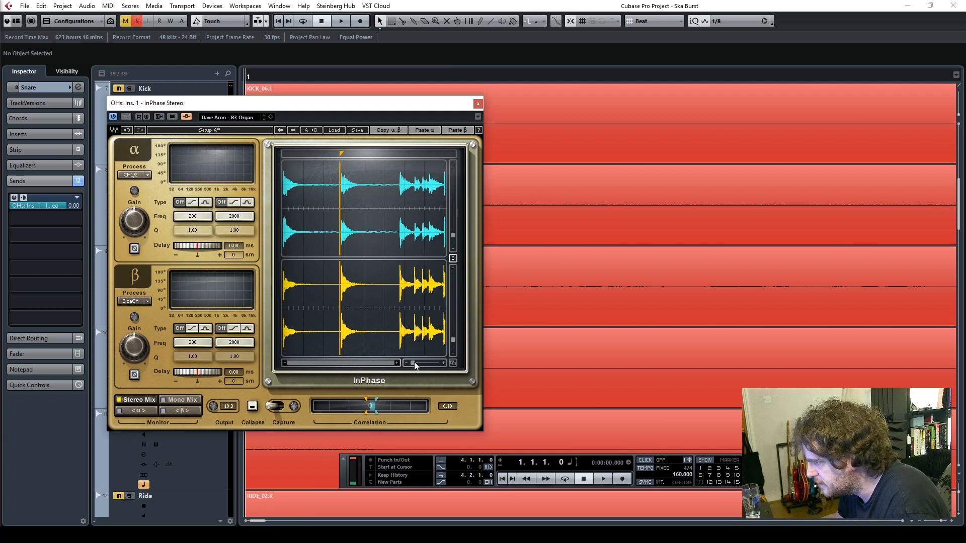
pyautogui.moveTo(413, 363); pyautogui.dragTo(424, 354)
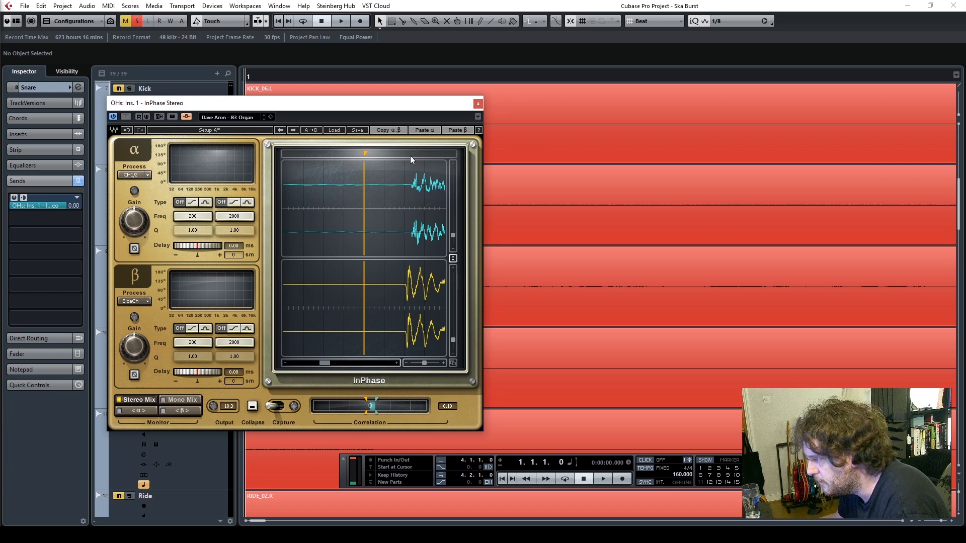
pyautogui.moveTo(366, 158); pyautogui.dragTo(406, 154)
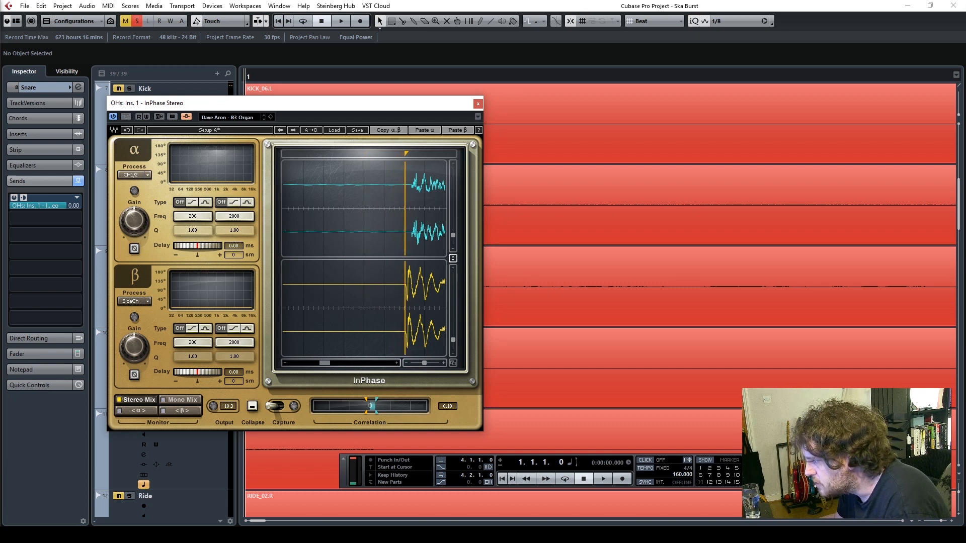
pyautogui.moveTo(424, 365); pyautogui.dragTo(432, 363)
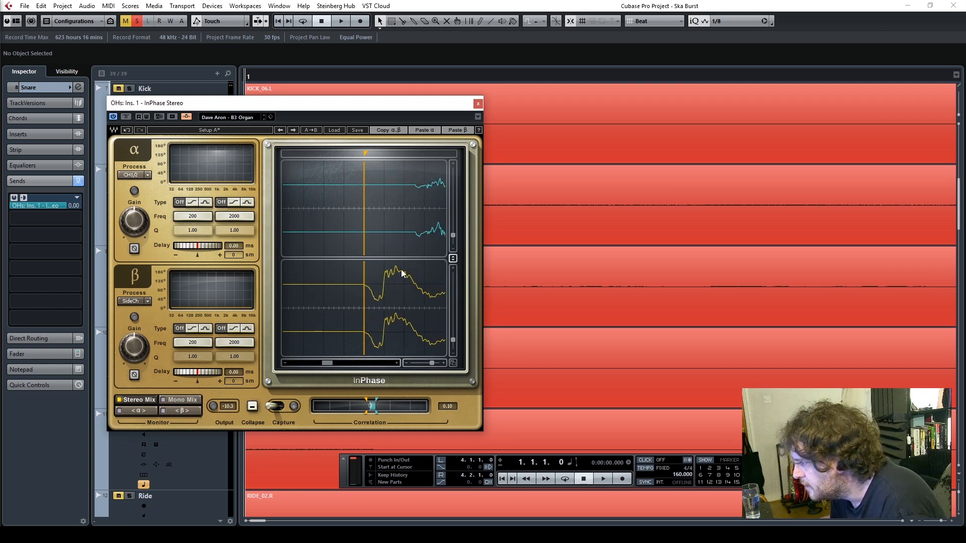
pyautogui.moveTo(211, 248); pyautogui.dragTo(194, 248)
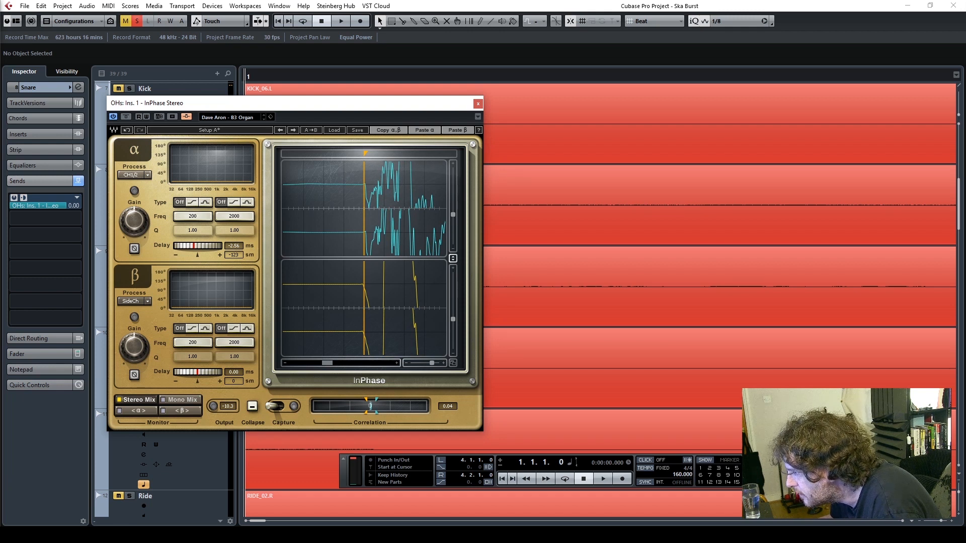
# Realign the marker with the snare onset and fine-tune the alpha delay to -129 samples so the overhead onset matches it
pyautogui.click(444, 363)
pyautogui.click(444, 363)
pyautogui.moveTo(366, 157)
pyautogui.mouseDown()
pyautogui.moveTo(347, 157)
pyautogui.moveTo(359, 157)
pyautogui.mouseUp()
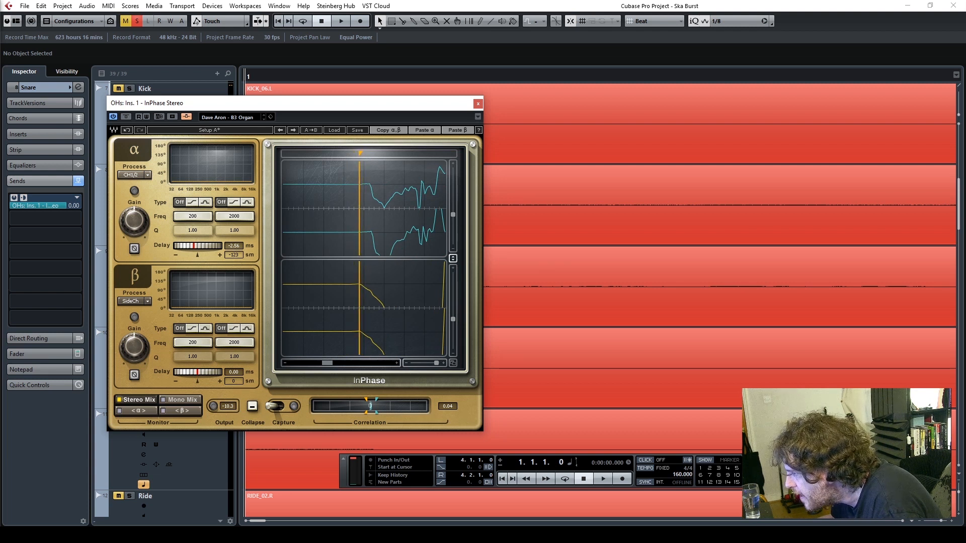
pyautogui.moveTo(207, 244); pyautogui.dragTo(203, 244)
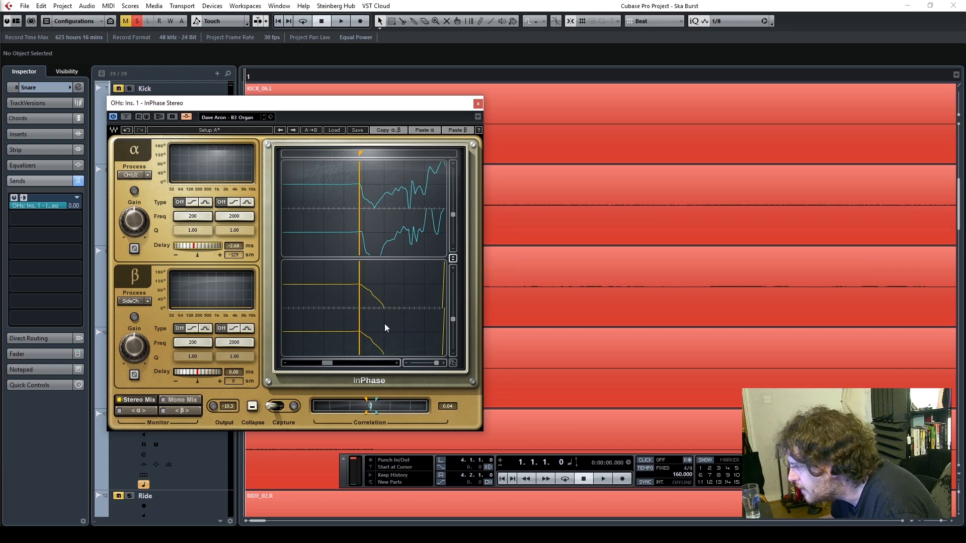
pyautogui.moveTo(437, 363); pyautogui.dragTo(434, 363)
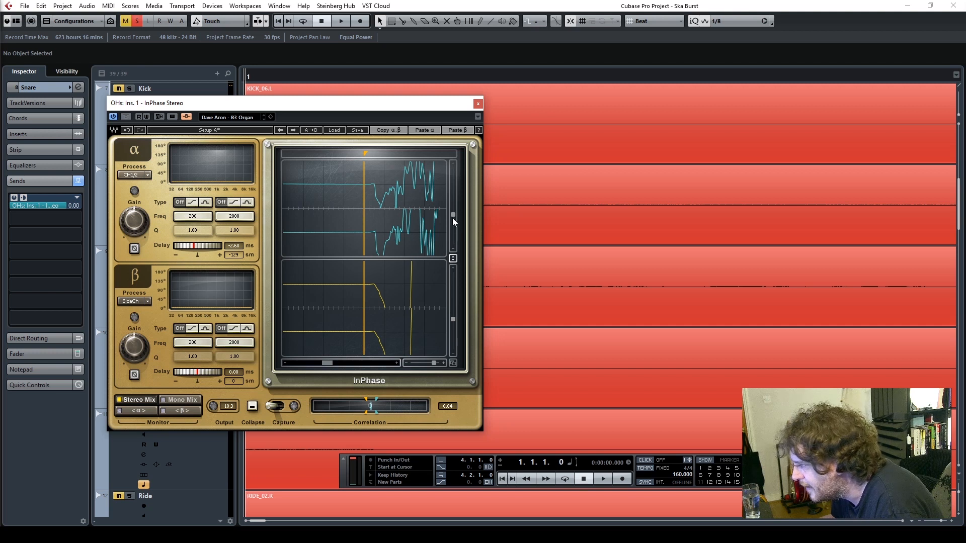
pyautogui.moveTo(453, 319); pyautogui.dragTo(420, 363)
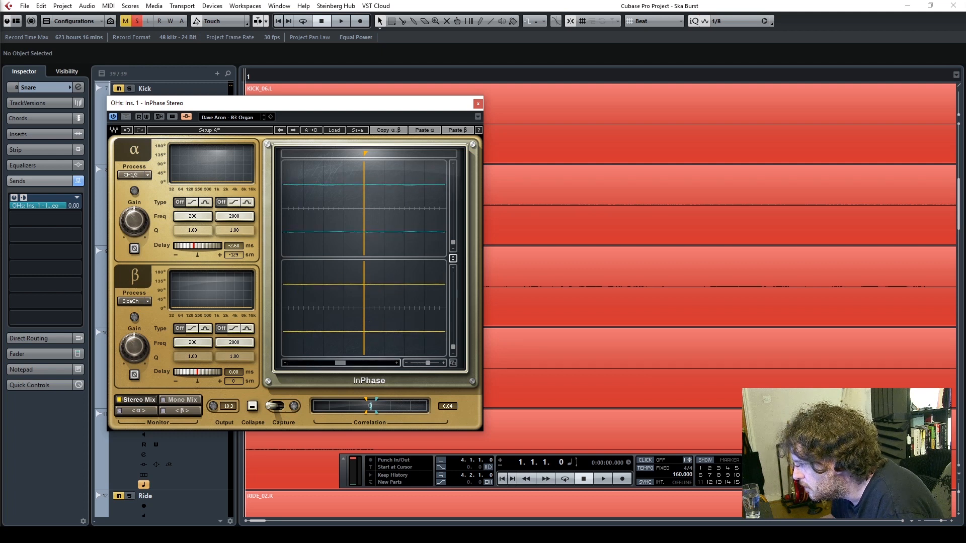
pyautogui.moveTo(347, 366); pyautogui.dragTo(290, 369)
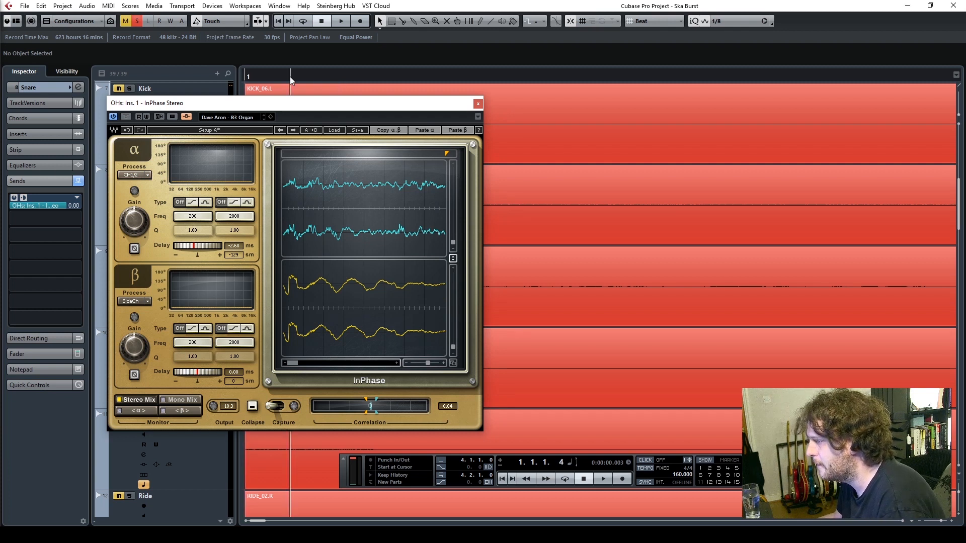
# Play the project to listen to the aligned overheads with the snare, close the OHs InPhase window and stop playback
pyautogui.press('space')
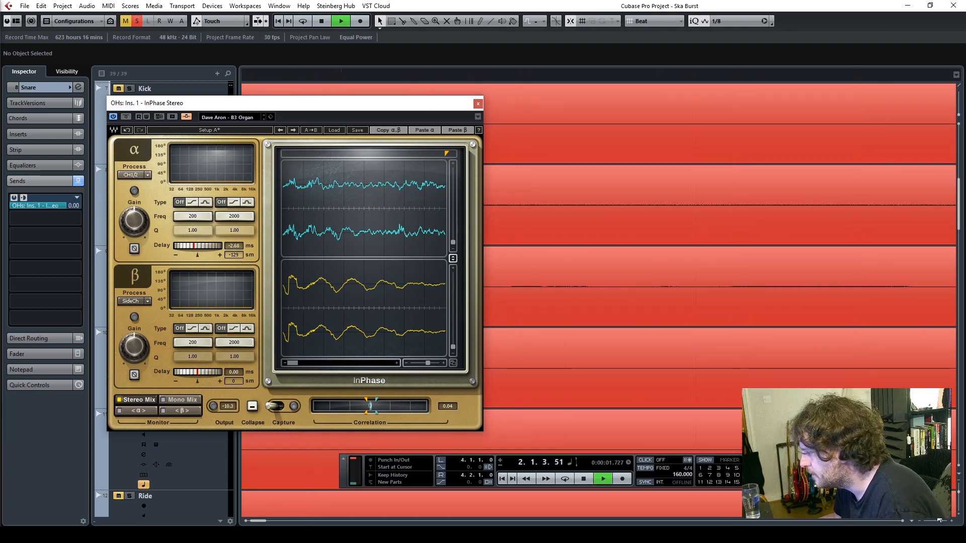
pyautogui.moveTo(940, 521); pyautogui.dragTo(936, 520)
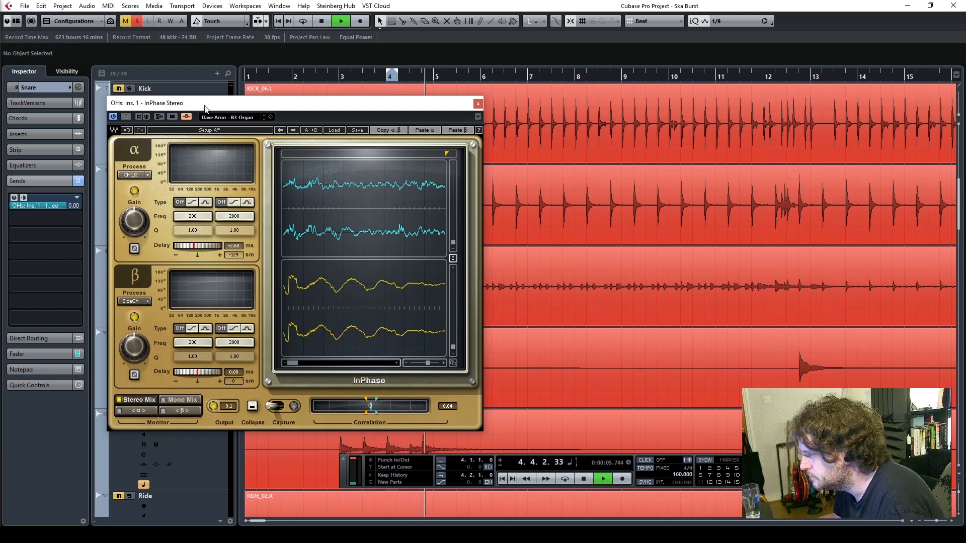
pyautogui.moveTo(207, 109); pyautogui.dragTo(426, 102)
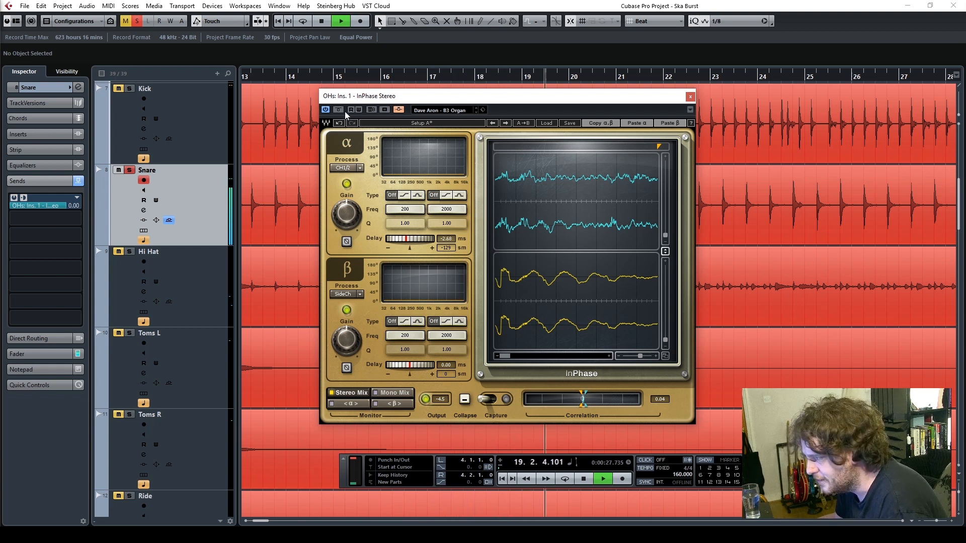
pyautogui.click(689, 96)
pyautogui.click(583, 478)
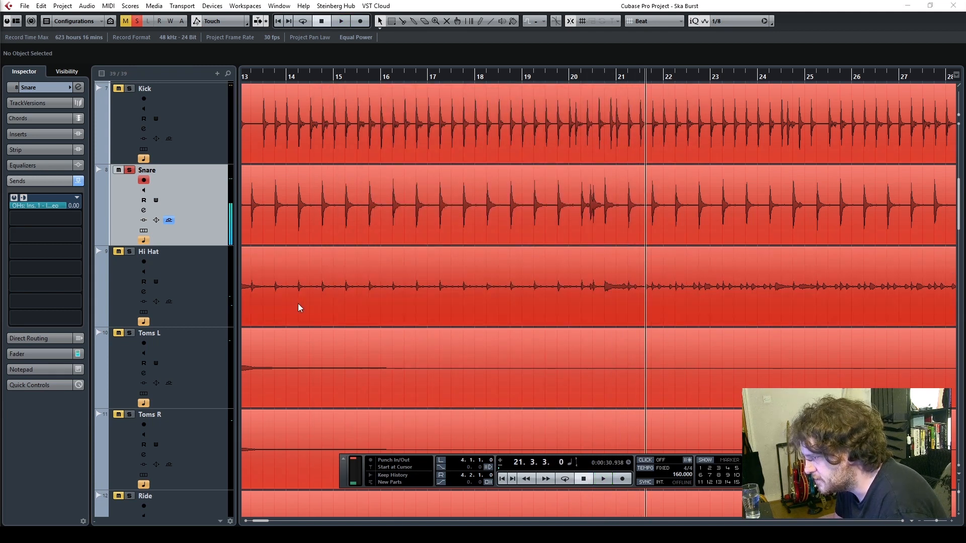
# Turn off solo on the OHs group and insert InPhase Stereo in the first insert slot of the Room group
pyautogui.scroll(-5, 331, 285)
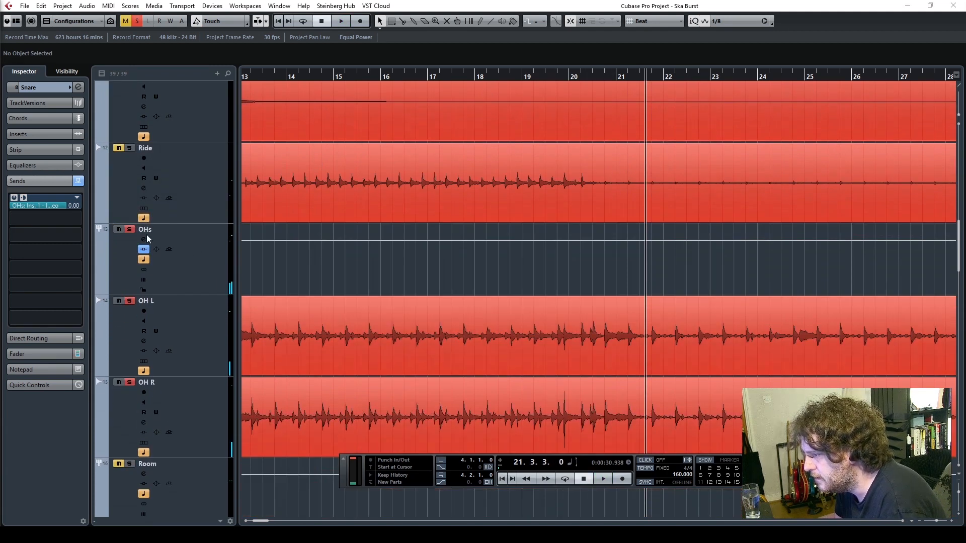
pyautogui.scroll(-2, 177, 285)
pyautogui.click(210, 422)
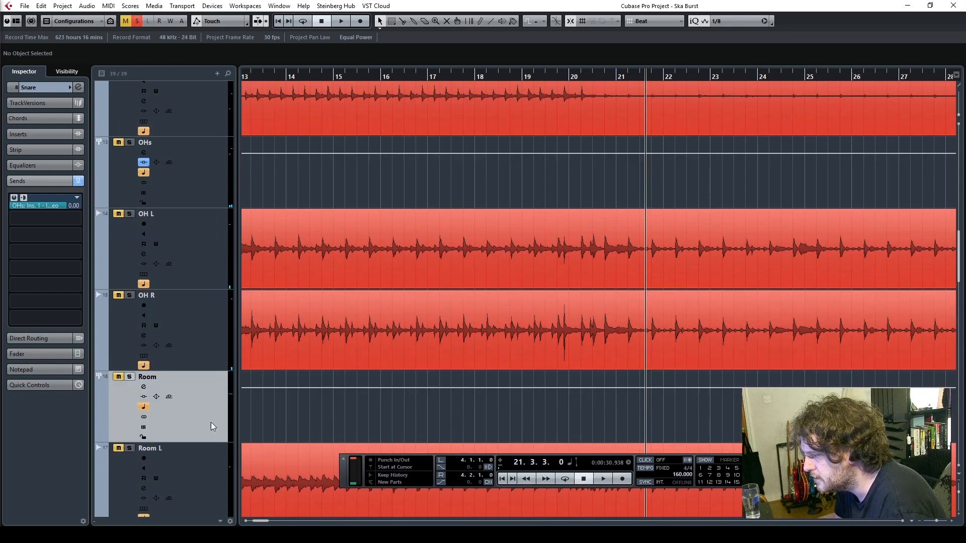
pyautogui.click(29, 140)
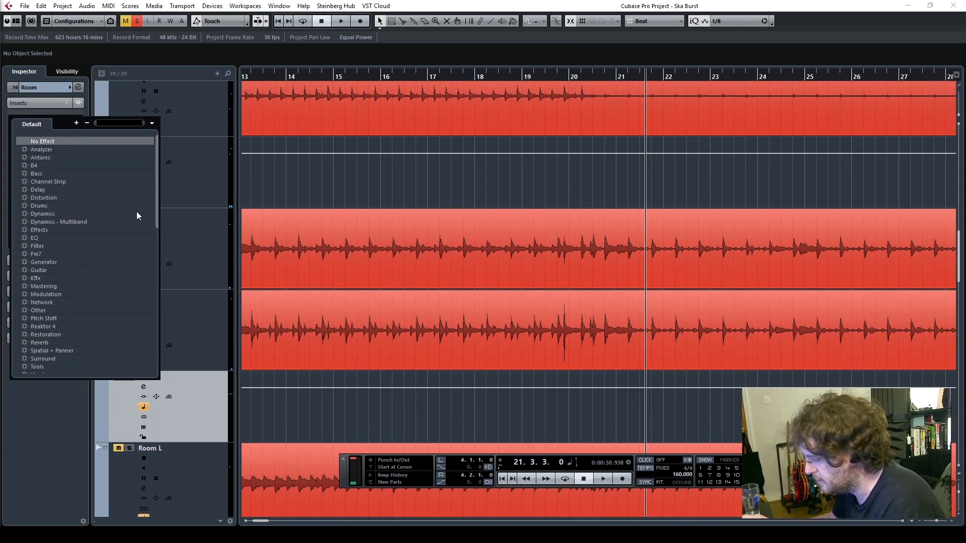
pyautogui.write('inphase')
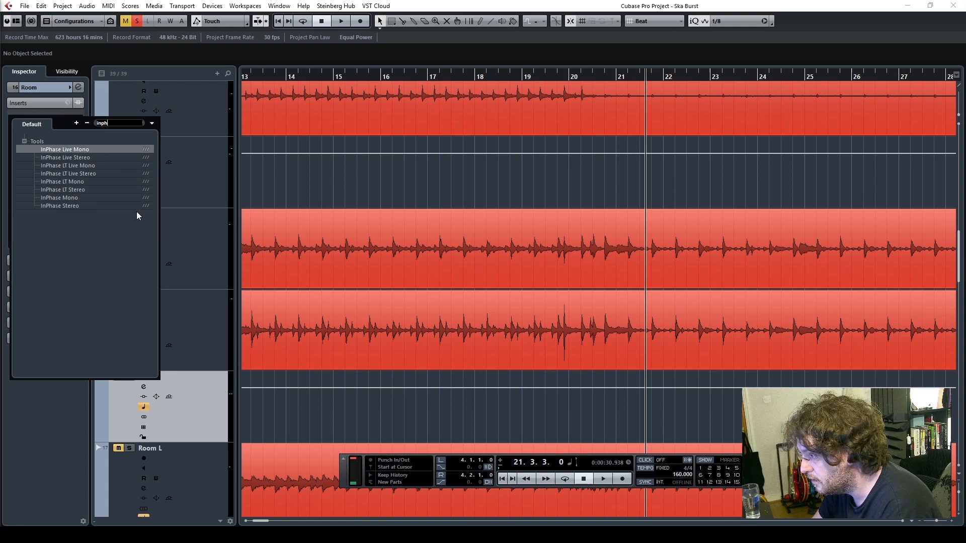
pyautogui.click(62, 206)
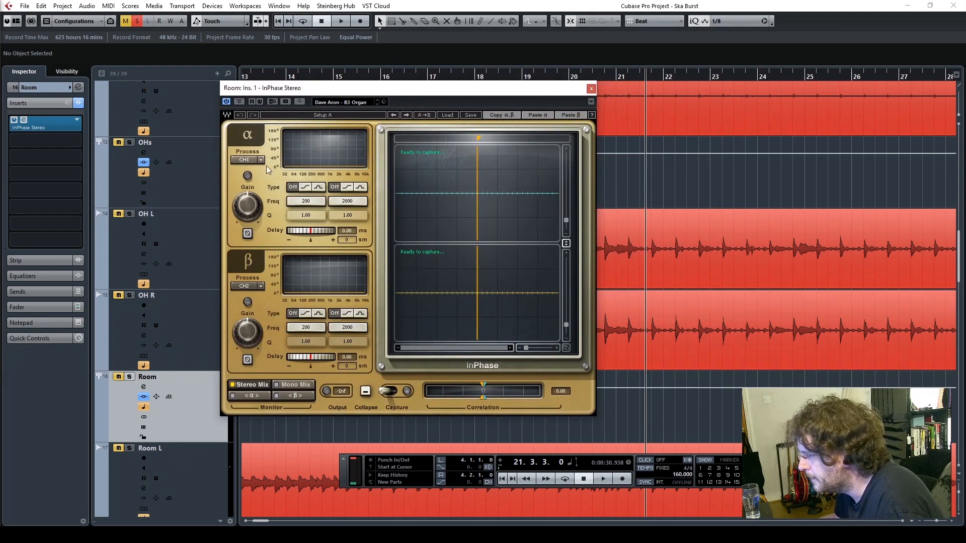
# Activate the side-chain input of the Room group's InPhase Stereo and enable a second Snare send routed to it
pyautogui.click(244, 159)
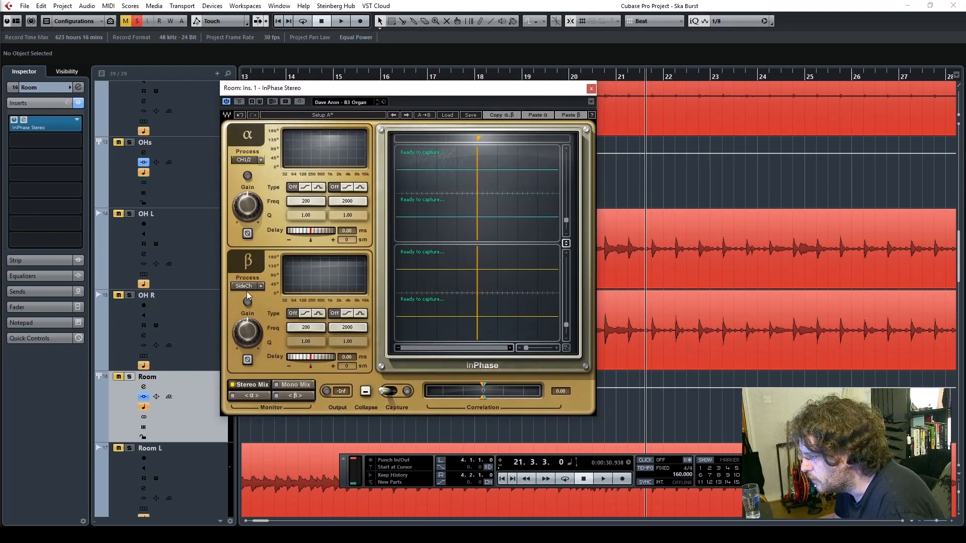
pyautogui.click(301, 102)
pyautogui.scroll(10, 166, 257)
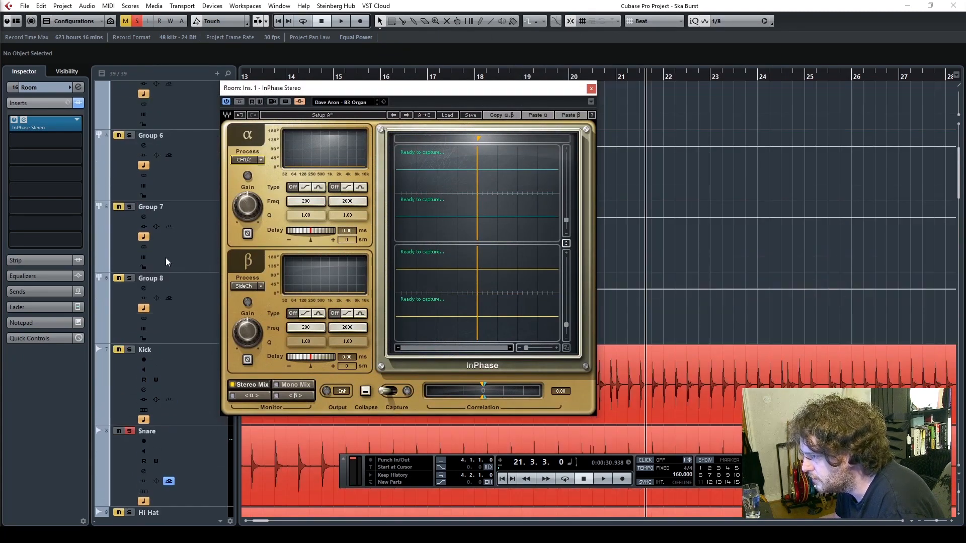
pyautogui.scroll(2, 166, 258)
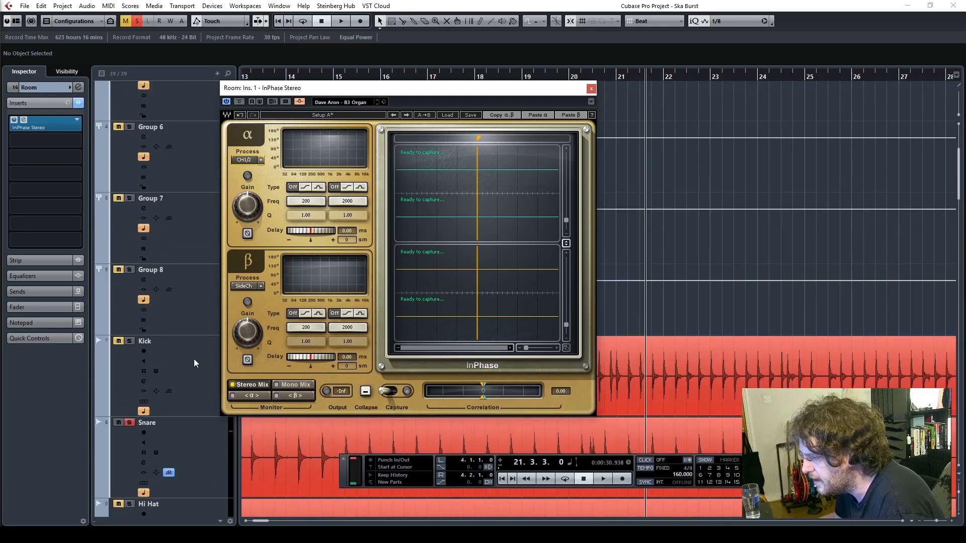
pyautogui.click(184, 451)
pyautogui.click(34, 220)
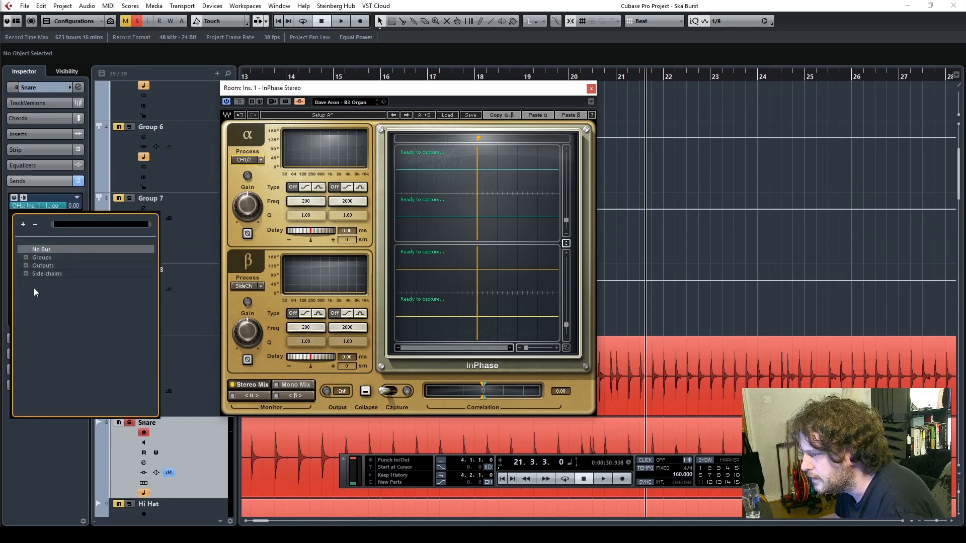
pyautogui.click(26, 273)
pyautogui.click(70, 290)
pyautogui.click(17, 216)
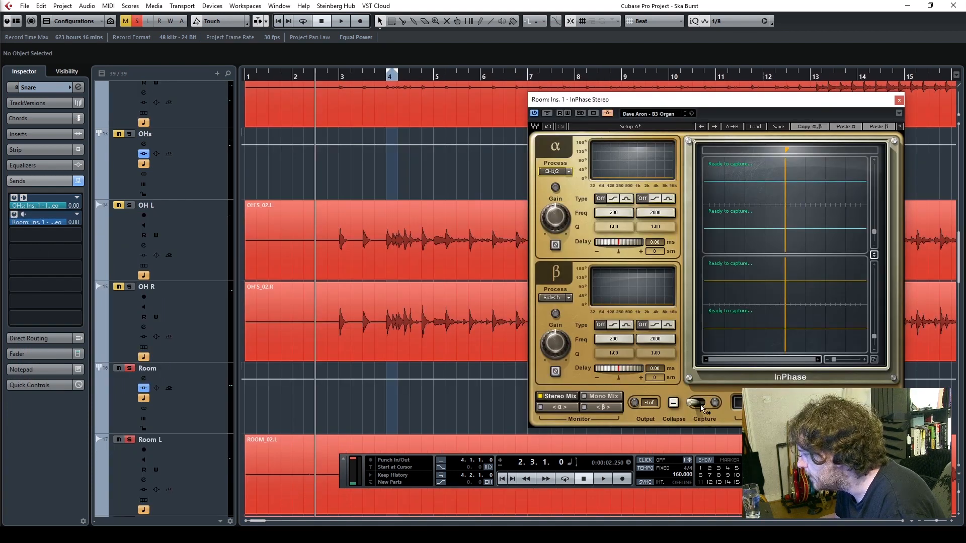
# With the Room group soloed, arm Capture in its InPhase and play from bar 2 to capture the room and snare waveforms
pyautogui.click(701, 405)
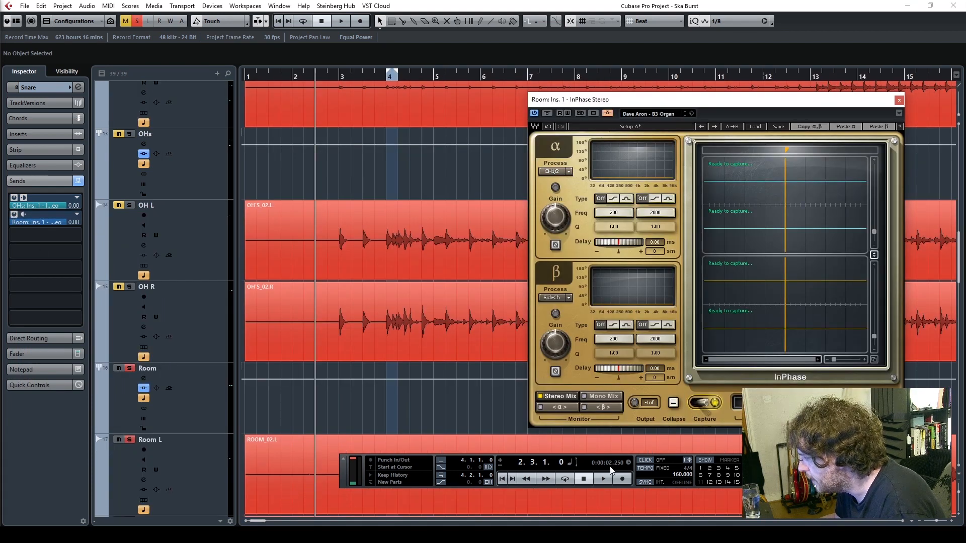
pyautogui.click(602, 480)
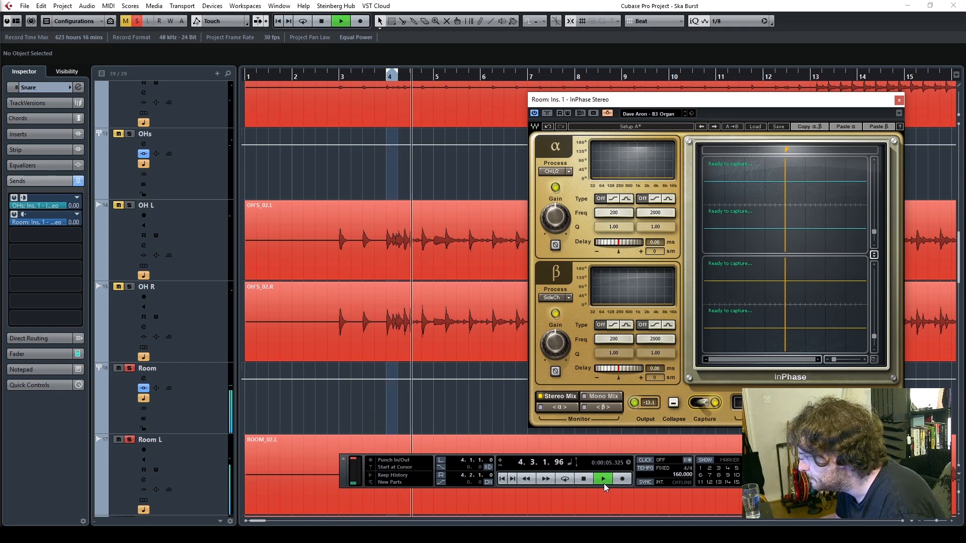
pyautogui.click(583, 478)
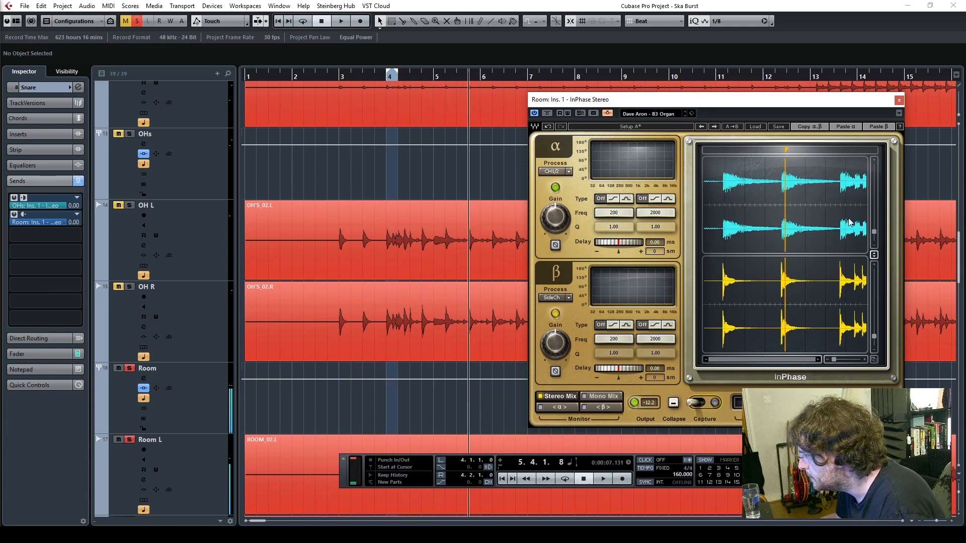
pyautogui.moveTo(776, 104); pyautogui.dragTo(457, 88)
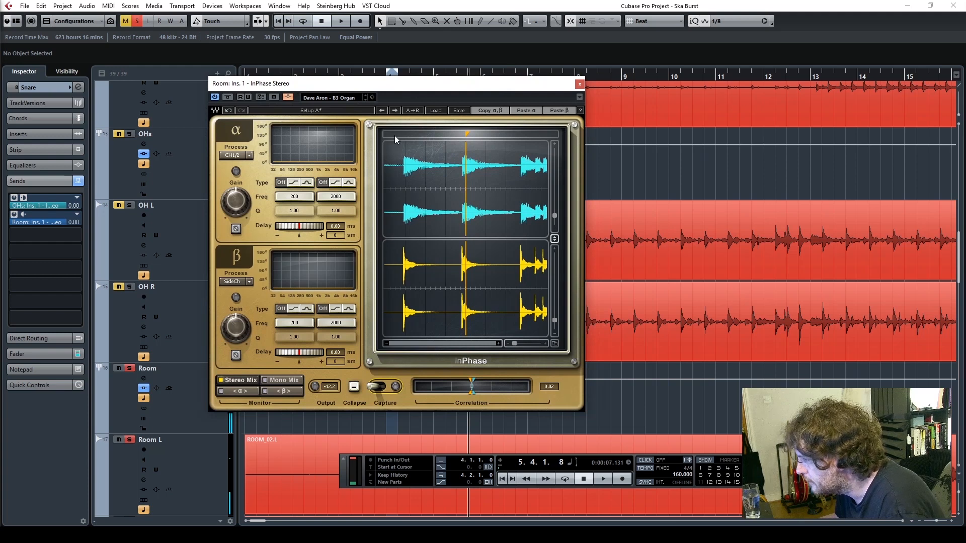
# Zoom in on a snare hit in the Room InPhase capture and set the alpha delay to -8.59 ms (-412 samples)
pyautogui.click(462, 132)
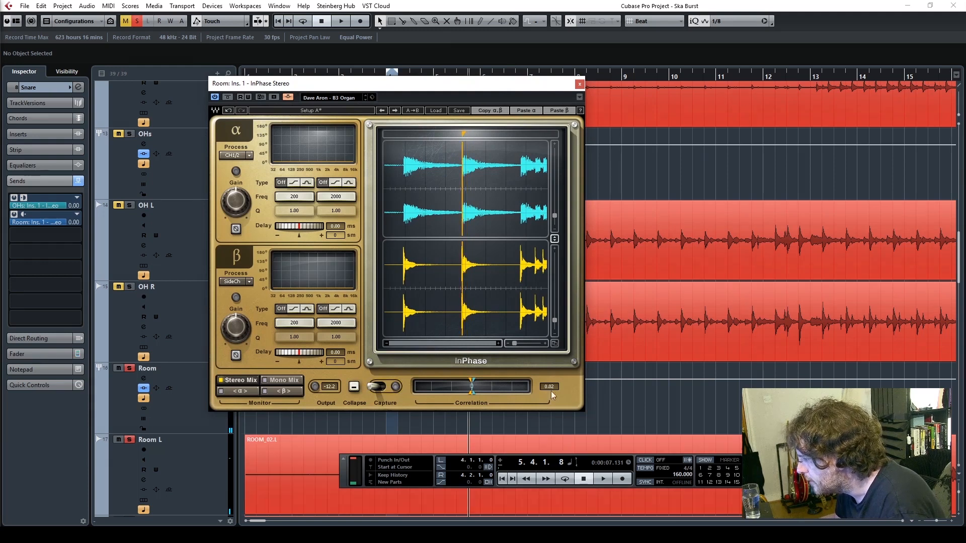
pyautogui.moveTo(514, 344); pyautogui.dragTo(528, 344)
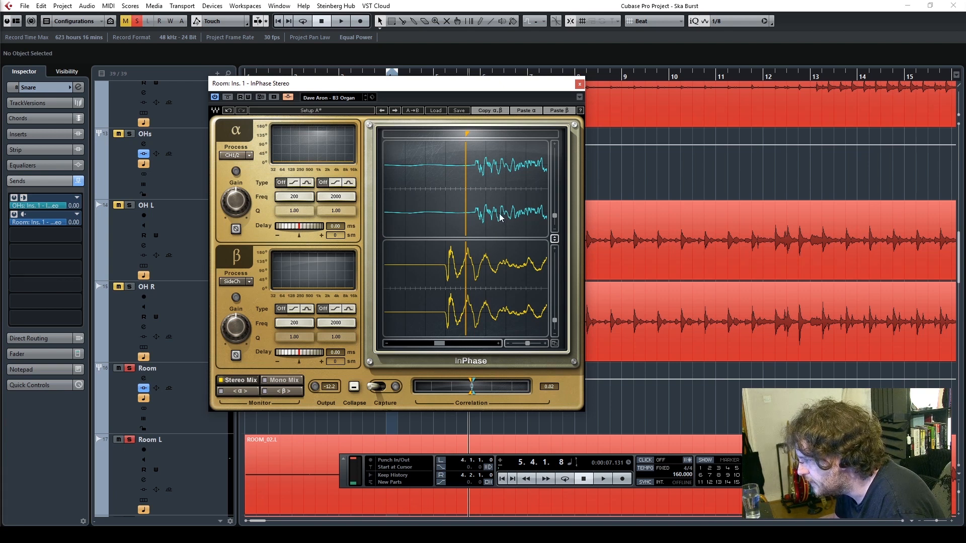
pyautogui.moveTo(467, 136); pyautogui.dragTo(447, 135)
pyautogui.moveTo(477, 165); pyautogui.dragTo(449, 165)
pyautogui.moveTo(555, 215); pyautogui.dragTo(555, 211)
pyautogui.moveTo(529, 340); pyautogui.dragTo(536, 342)
pyautogui.moveTo(475, 146); pyautogui.dragTo(444, 146)
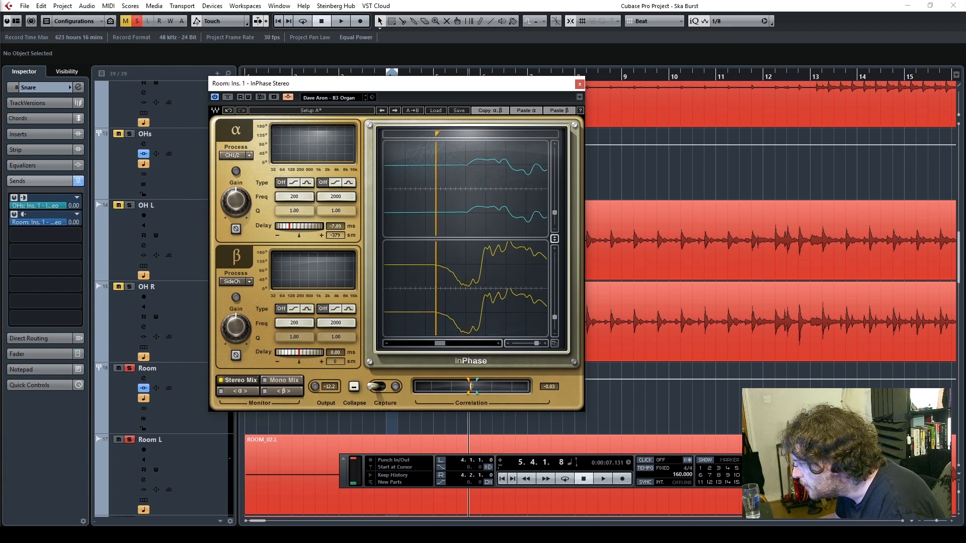
pyautogui.moveTo(305, 227); pyautogui.dragTo(300, 228)
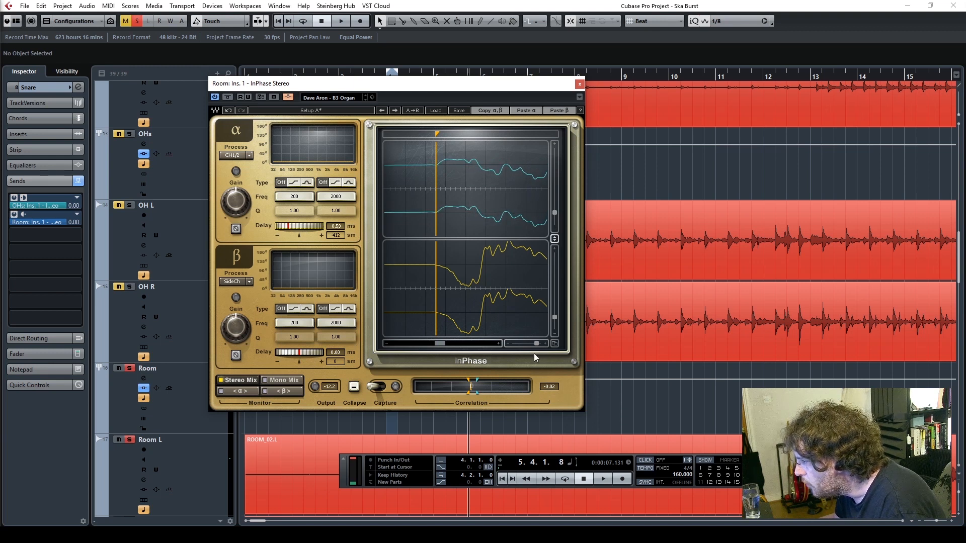
# Inspect the shifted room waveform against the snare and invert the polarity of the alpha channel
pyautogui.moveTo(536, 342); pyautogui.dragTo(536, 342)
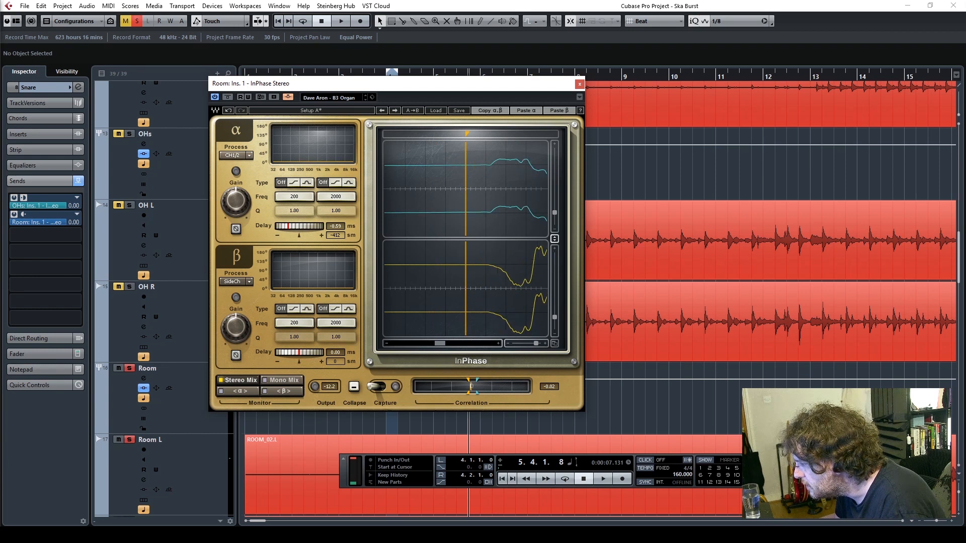
pyautogui.click(498, 344)
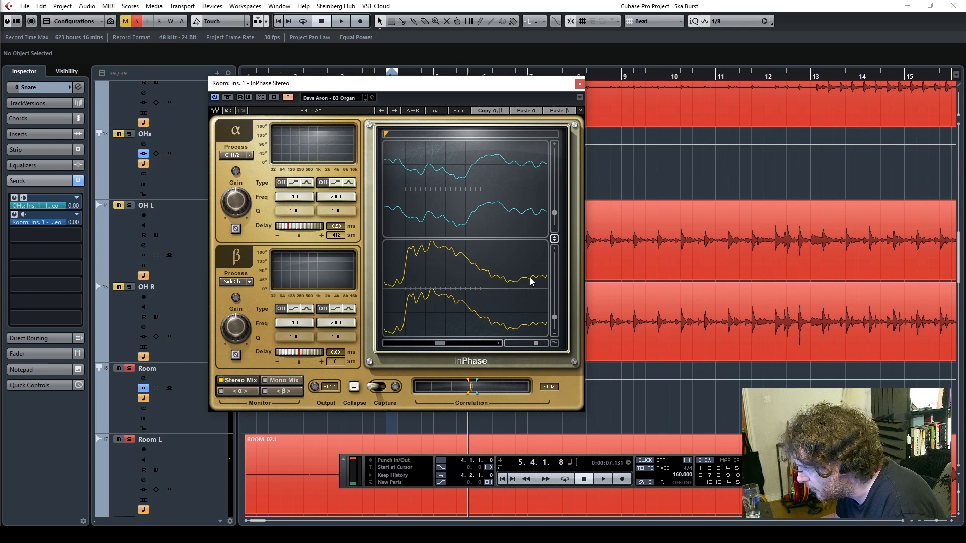
pyautogui.moveTo(439, 344); pyautogui.dragTo(439, 345)
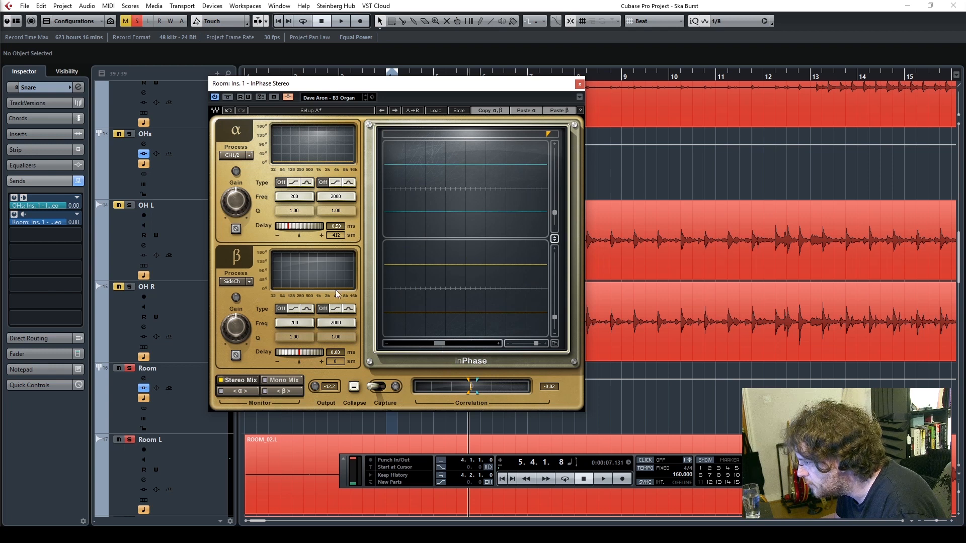
pyautogui.click(236, 230)
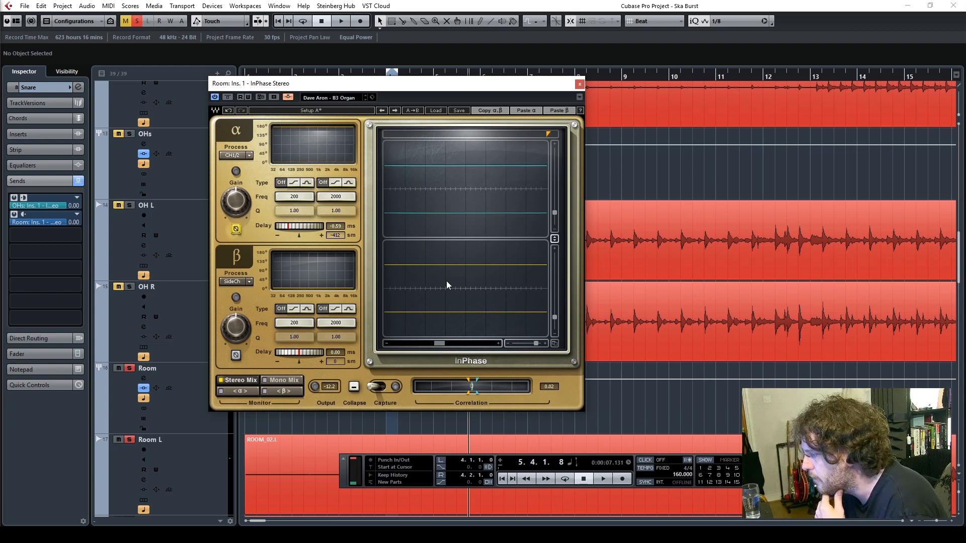
# Compare the inverted room waveform with the snare at close and wide zoom, and close the InPhase window
pyautogui.moveTo(443, 345); pyautogui.dragTo(443, 345)
pyautogui.moveTo(535, 344); pyautogui.dragTo(535, 344)
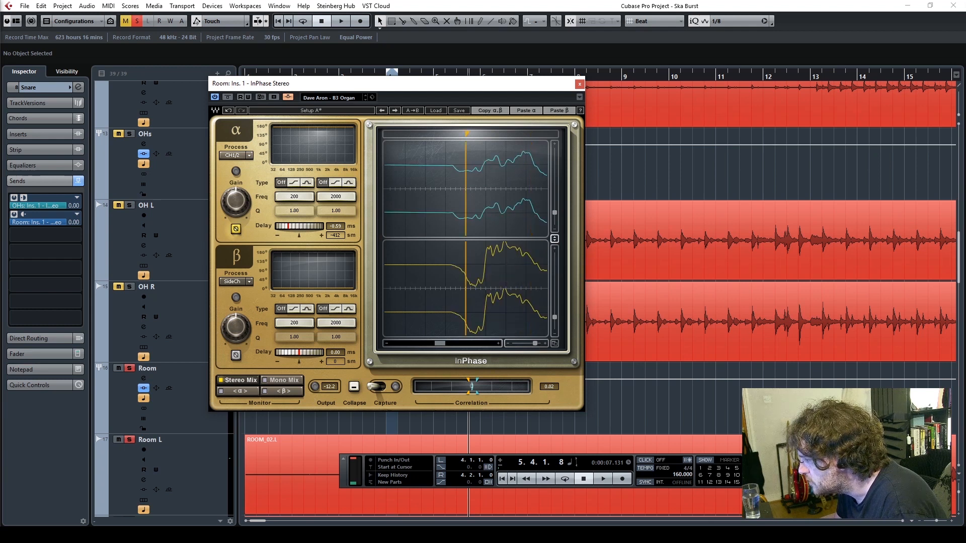
pyautogui.moveTo(443, 345); pyautogui.dragTo(442, 348)
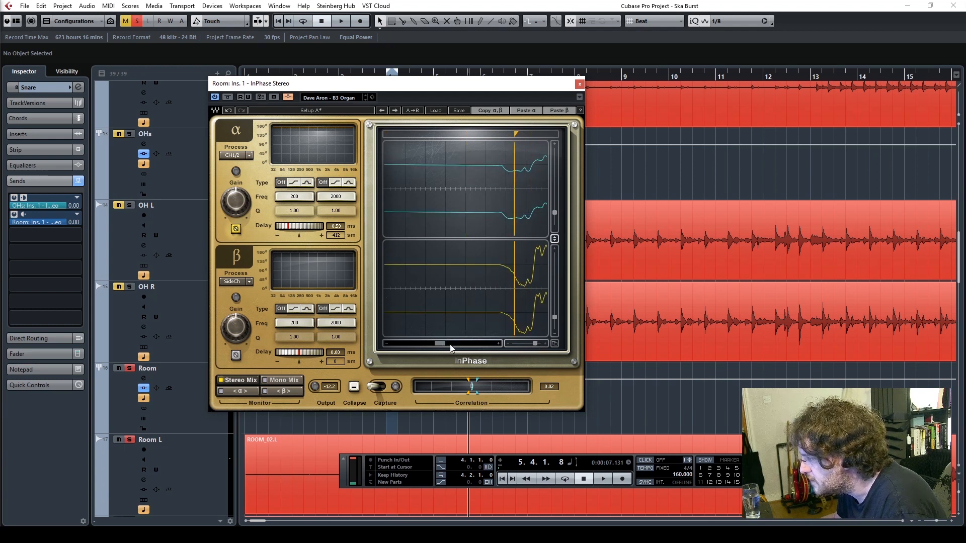
pyautogui.moveTo(536, 347); pyautogui.dragTo(515, 344)
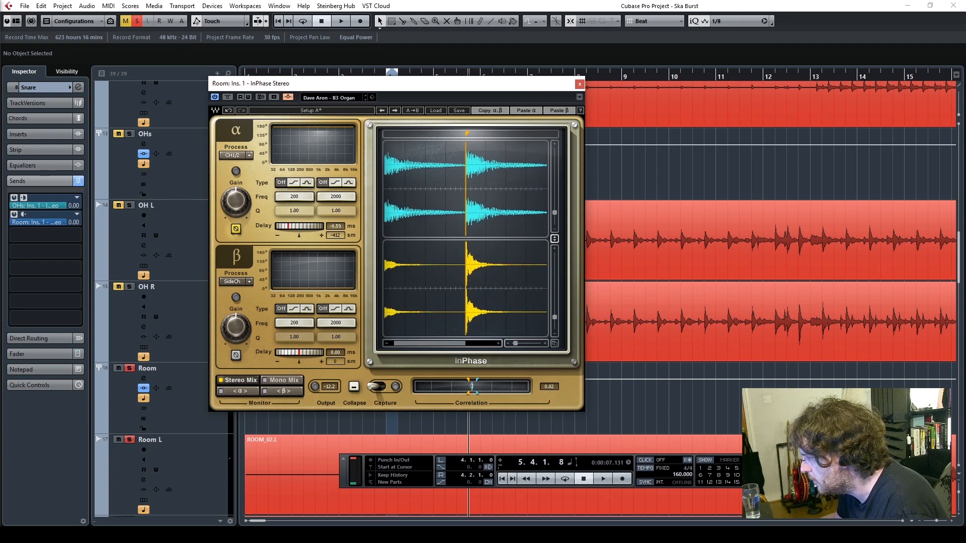
pyautogui.click(580, 84)
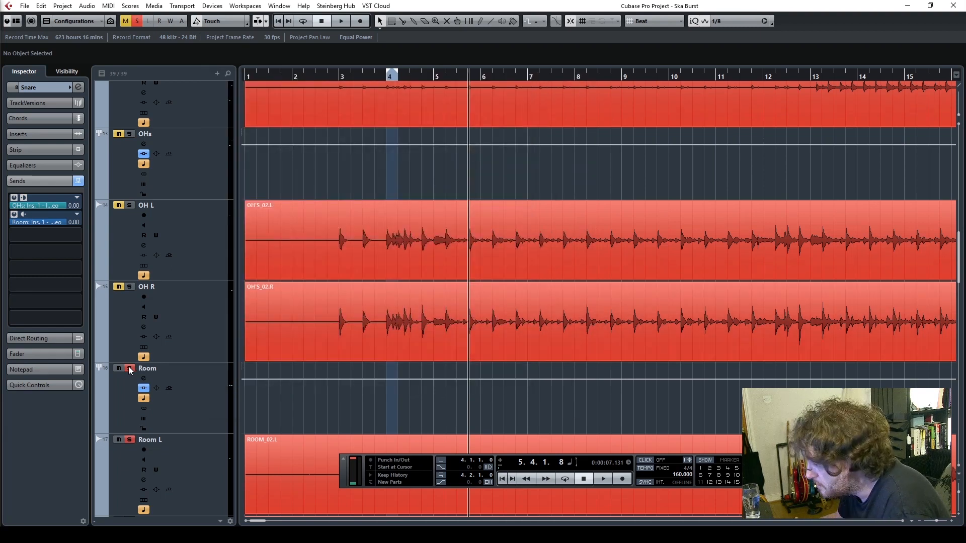
# Play the soloed room mics from bar 2, bypassing and re-enabling the Room group's inserts for comparison, and stop playback
pyautogui.click(331, 75)
pyautogui.click(305, 74)
pyautogui.press('space')
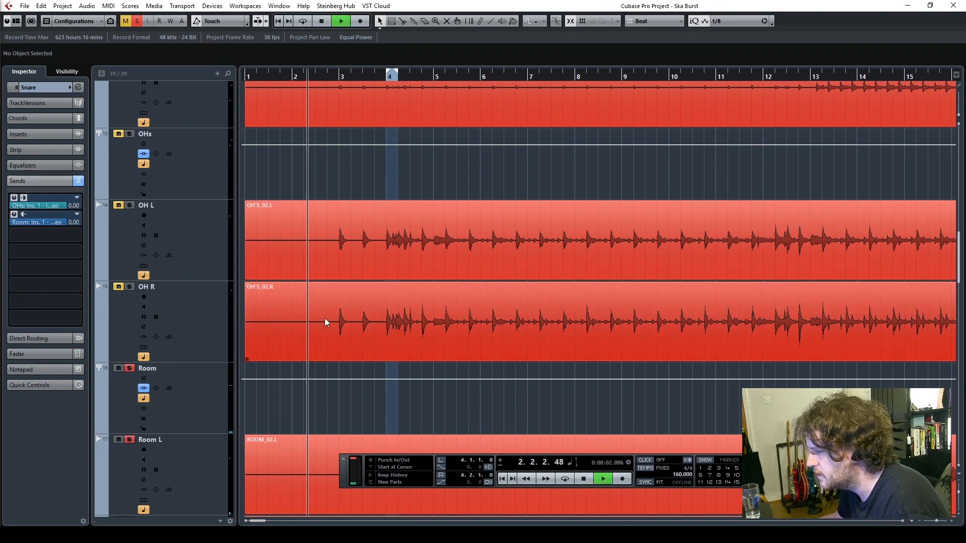
pyautogui.click(205, 397)
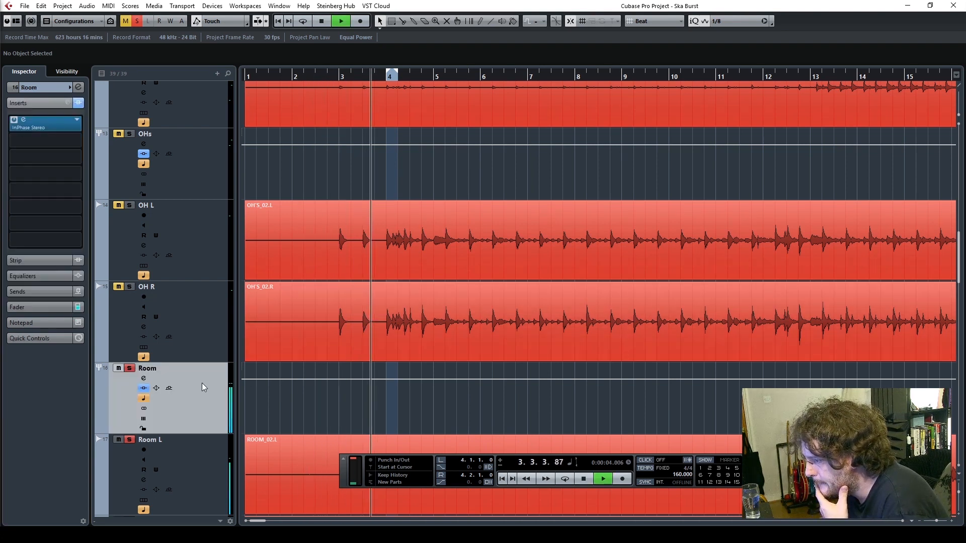
pyautogui.click(78, 104)
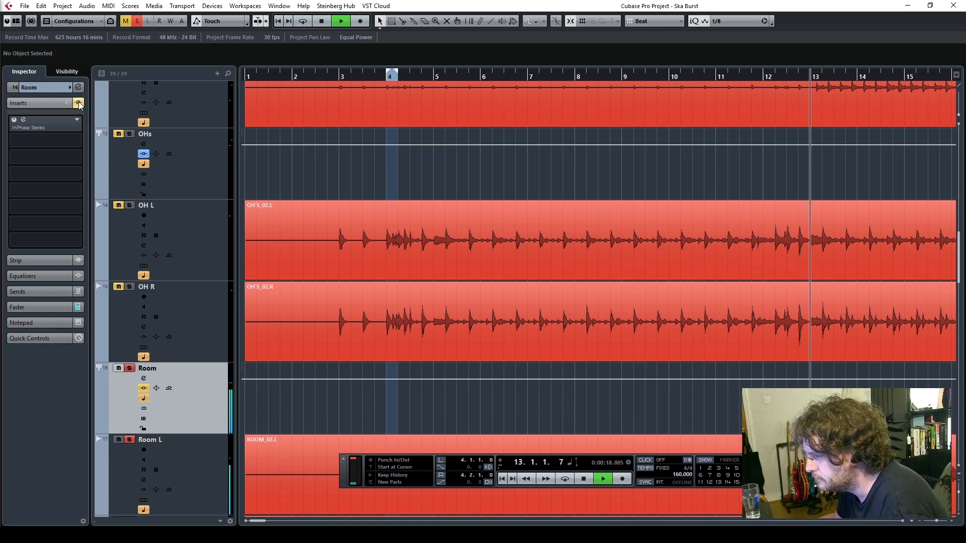
pyautogui.click(79, 104)
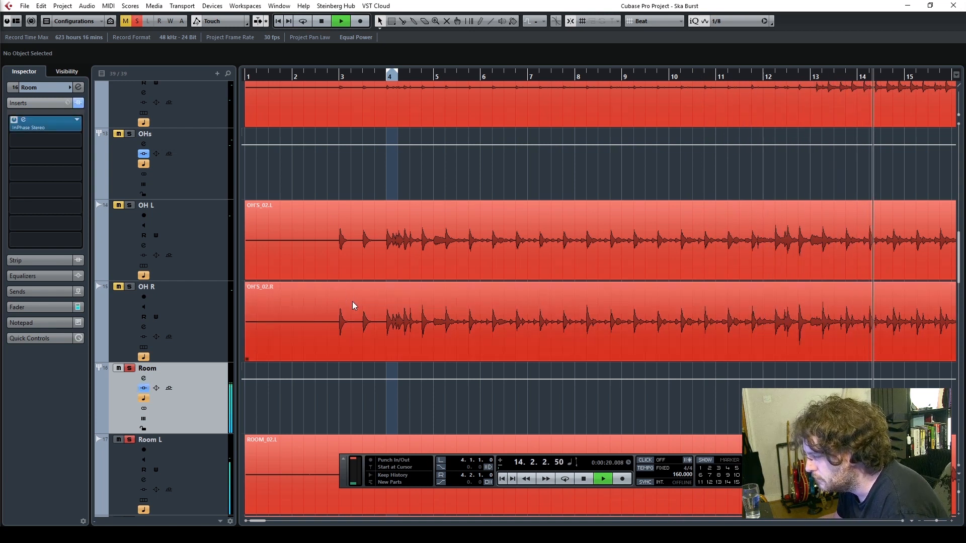
pyautogui.press('space')
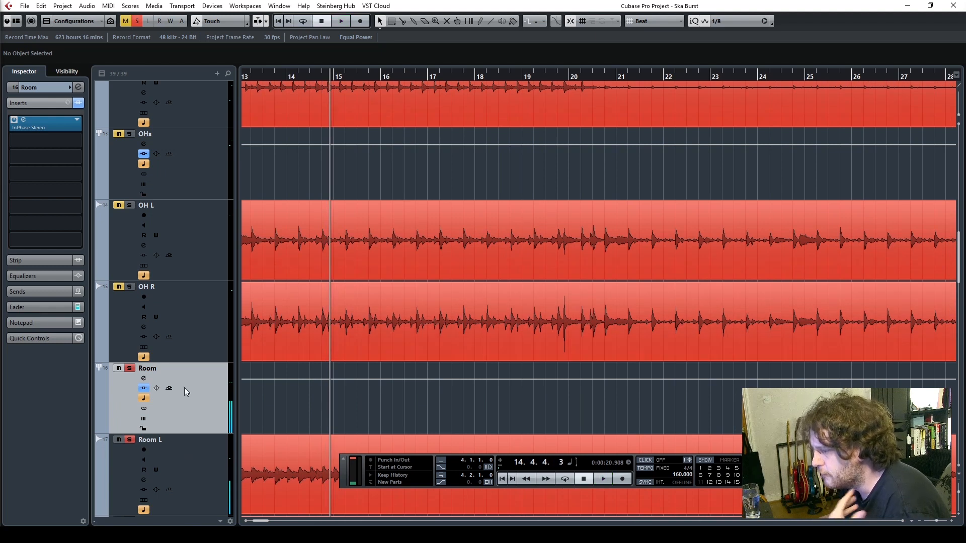
pyautogui.click(584, 480)
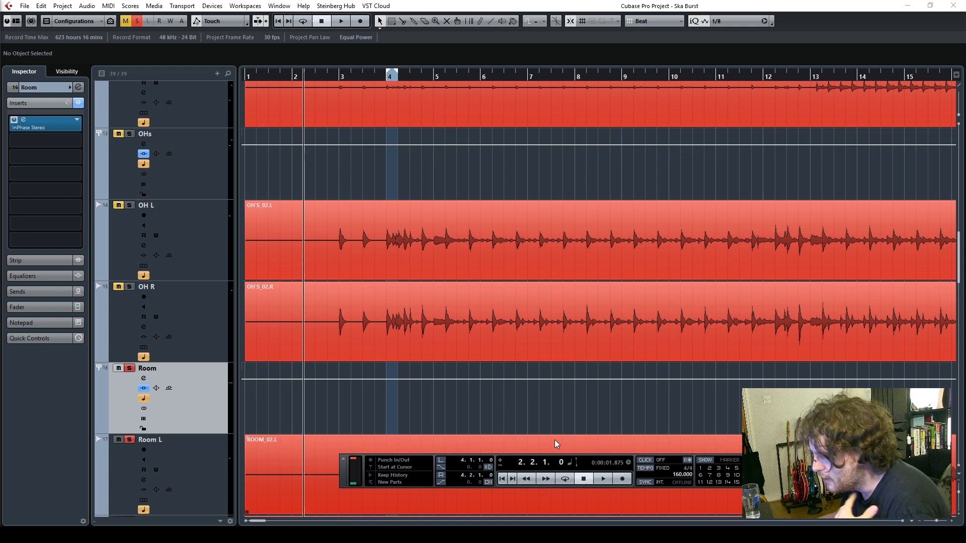
# Add Toms L, Toms R, Ride and the OHs group to the soloed drum tracks
pyautogui.click(951, 522)
pyautogui.click(951, 522)
pyautogui.click(951, 522)
pyautogui.click(951, 522)
pyautogui.click(809, 80)
pyautogui.scroll(8, 752, 345)
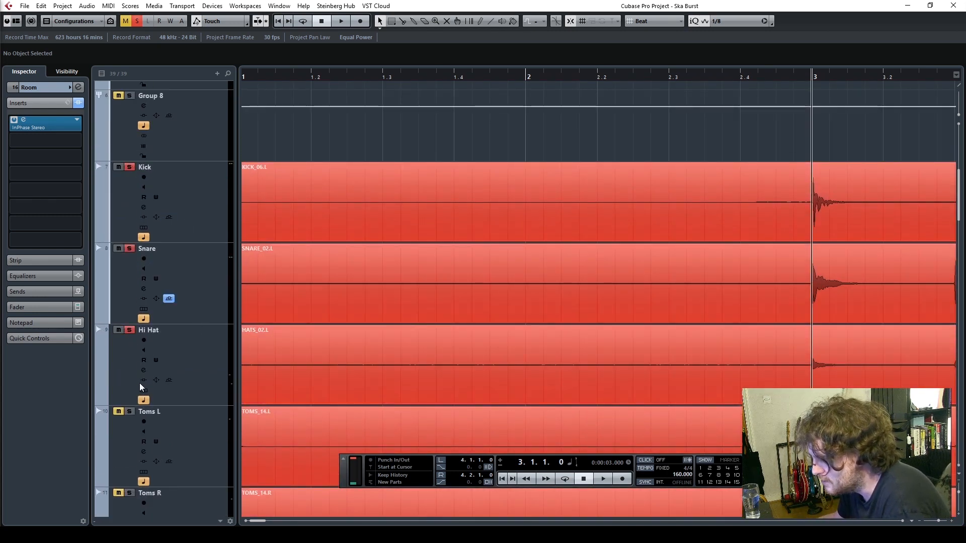
pyautogui.scroll(-3, 254, 395)
pyautogui.click(129, 319)
pyautogui.click(129, 400)
pyautogui.scroll(-3, 273, 394)
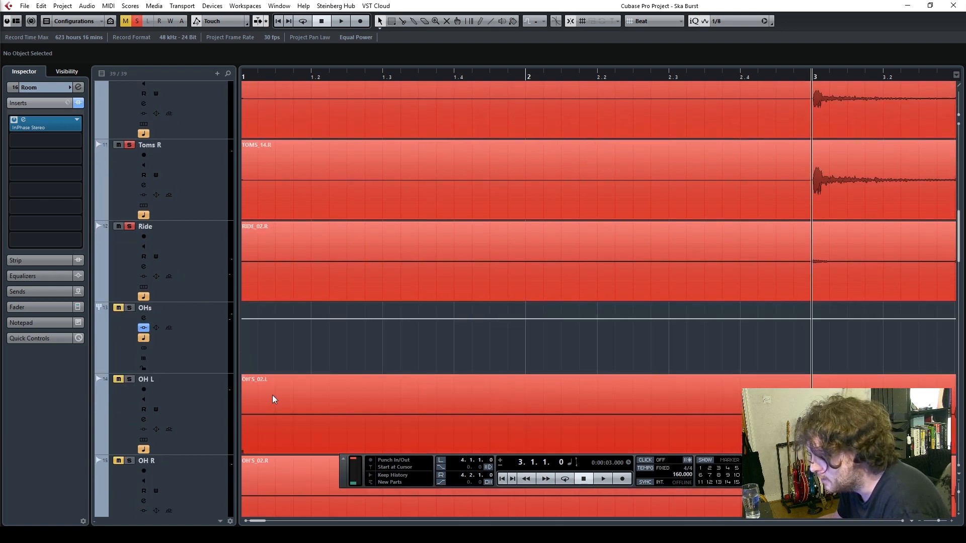
pyautogui.click(129, 309)
pyautogui.scroll(-3, 319, 357)
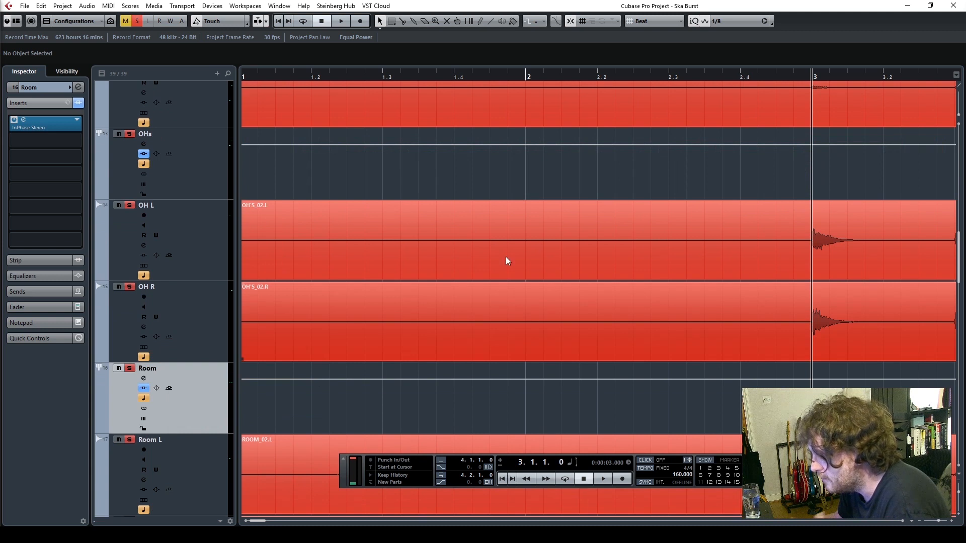
# Reduce the track heights and start playback of the full soloed drum kit from bar 2
pyautogui.scroll(3, 506, 261)
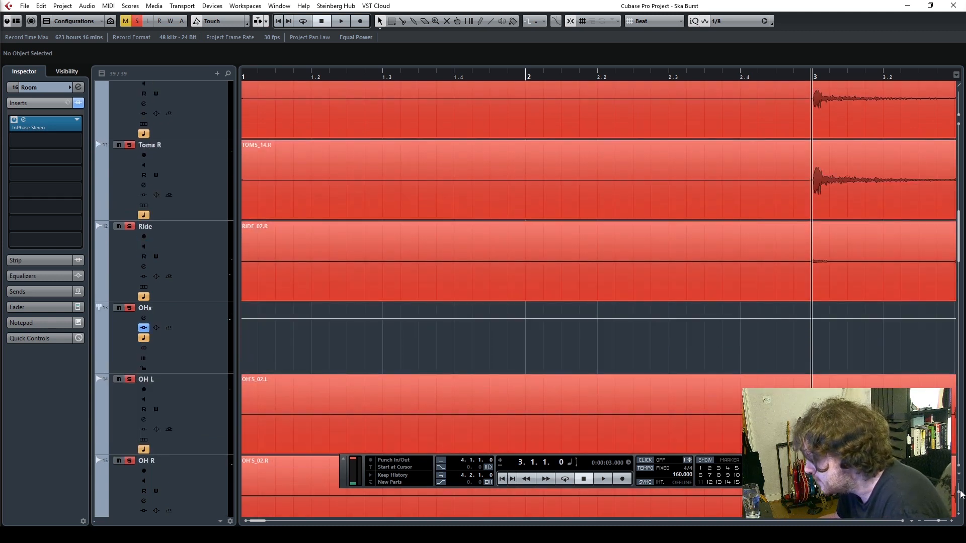
pyautogui.moveTo(960, 495); pyautogui.dragTo(937, 524)
pyautogui.click(960, 518)
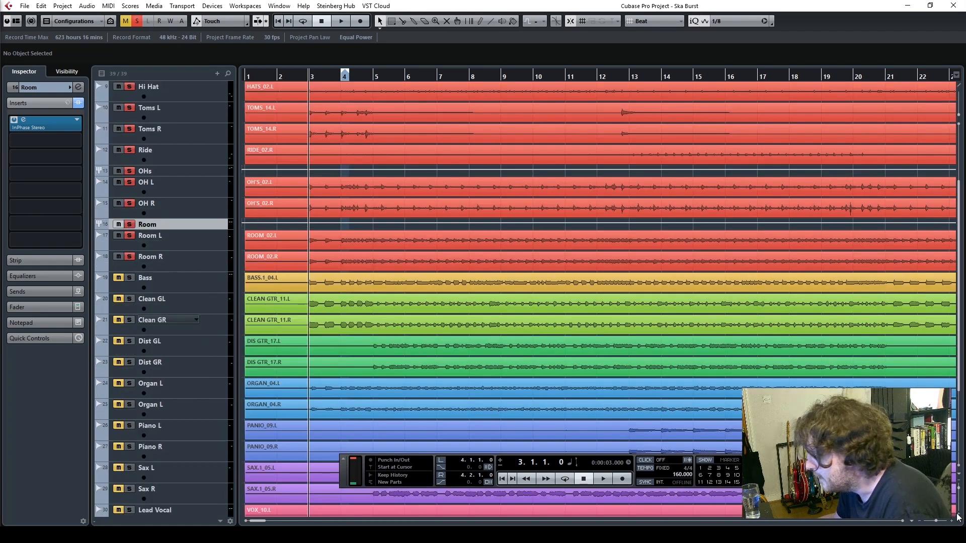
pyautogui.click(958, 517)
pyautogui.moveTo(951, 523); pyautogui.dragTo(954, 523)
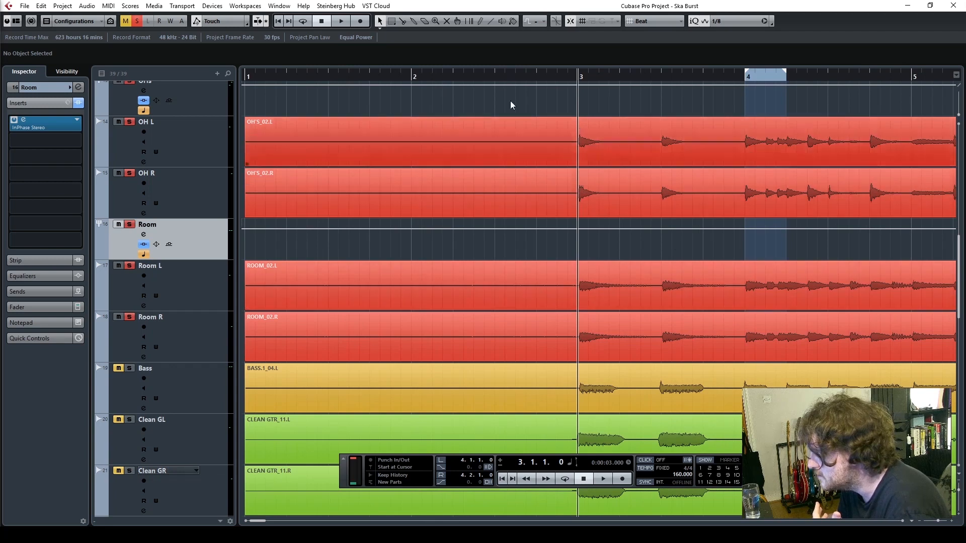
pyautogui.click(408, 78)
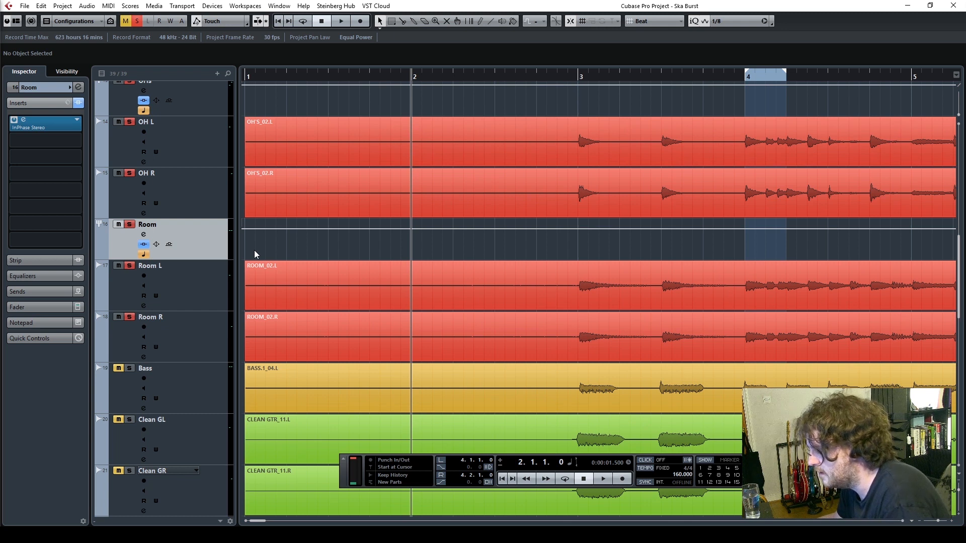
pyautogui.press('space')
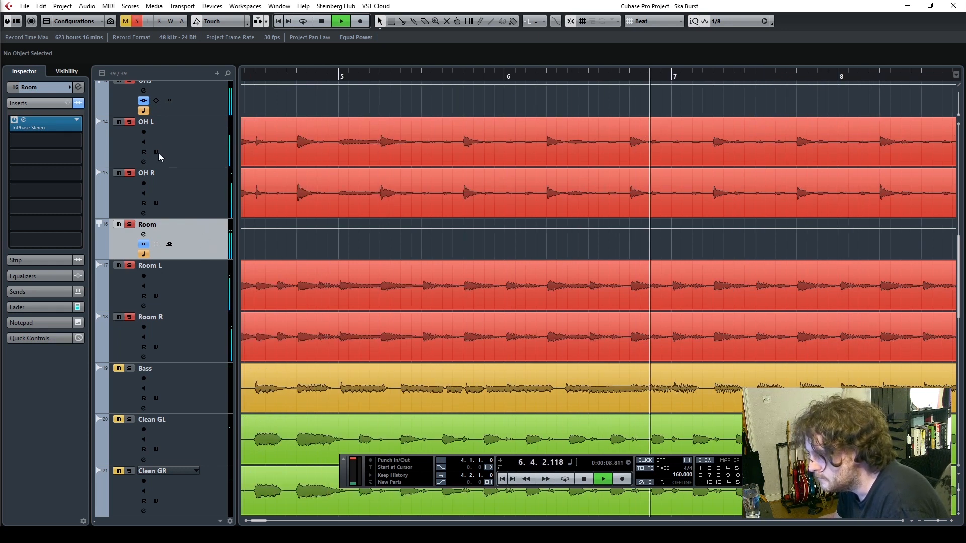
# Bypass the inserts on the Room and OHs groups during playback and re-enable both to compare the alignment
pyautogui.scroll(3, 179, 126)
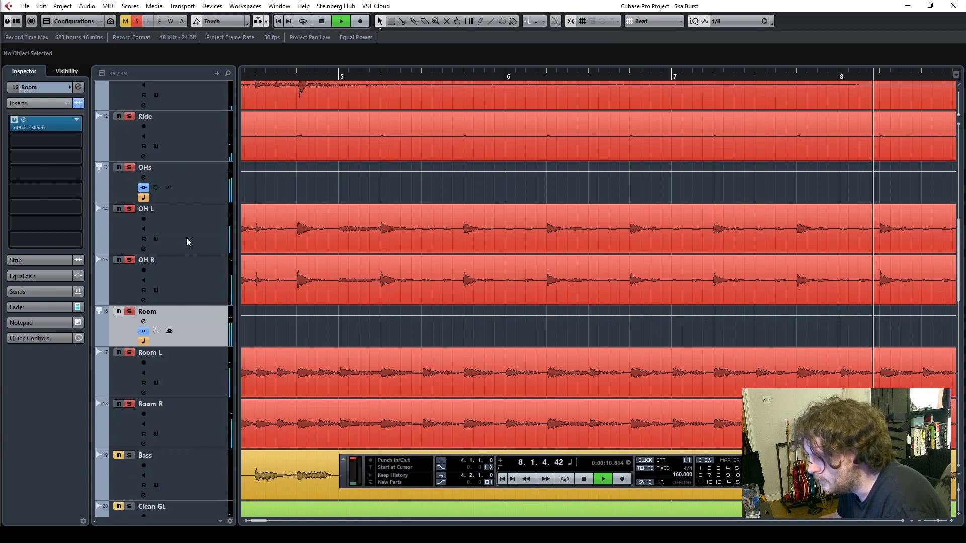
pyautogui.click(78, 103)
pyautogui.click(218, 201)
pyautogui.click(78, 103)
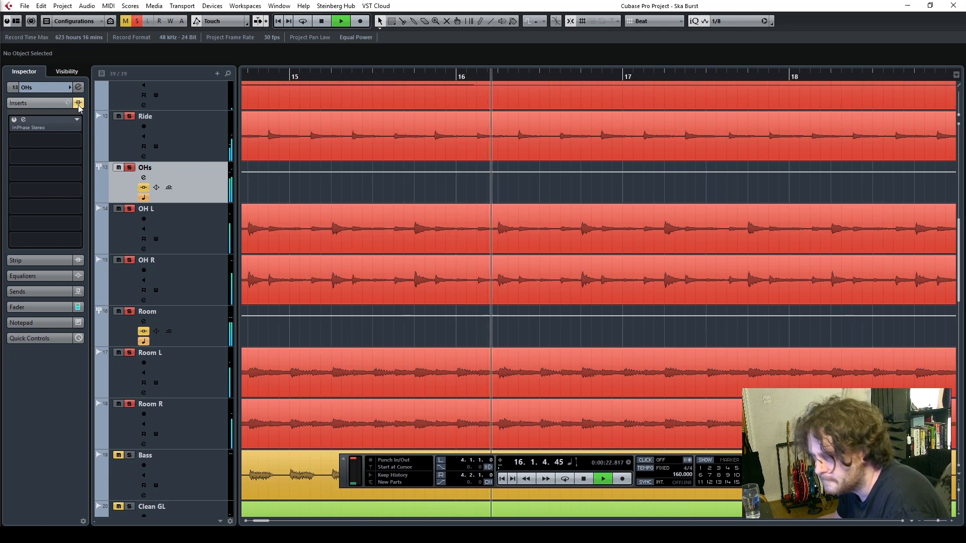
pyautogui.click(78, 105)
pyautogui.click(211, 317)
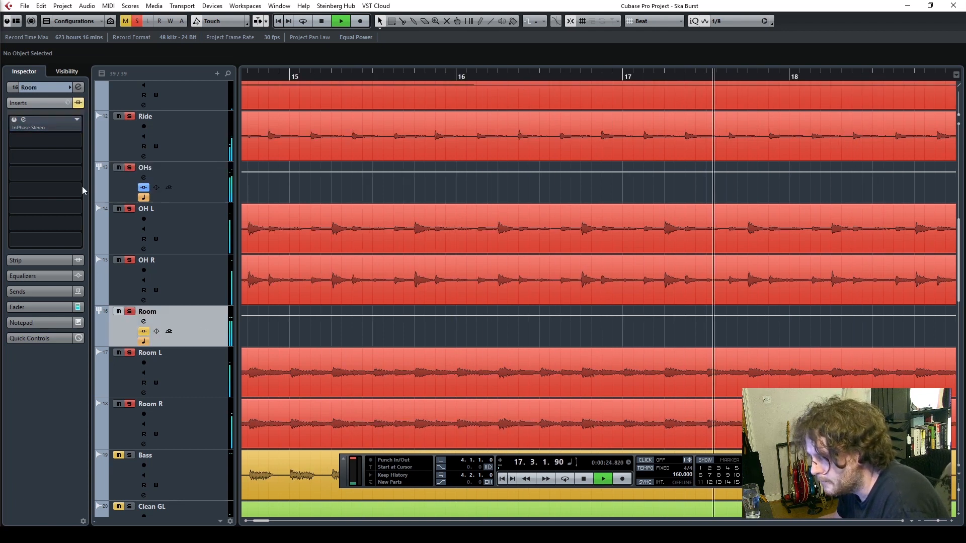
pyautogui.click(78, 103)
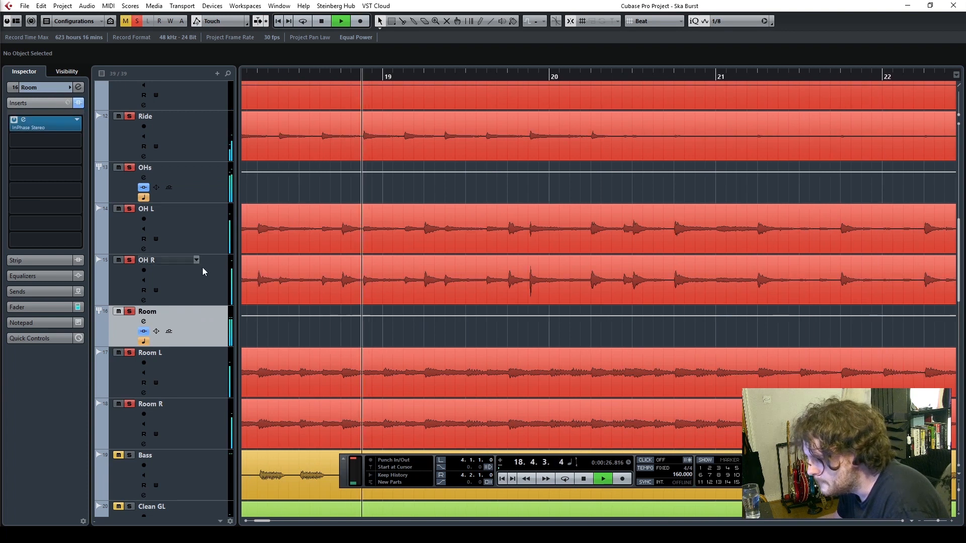
# Raise the Room group's fader to 4.03 dB while the drums play and stop playback
pyautogui.click(41, 306)
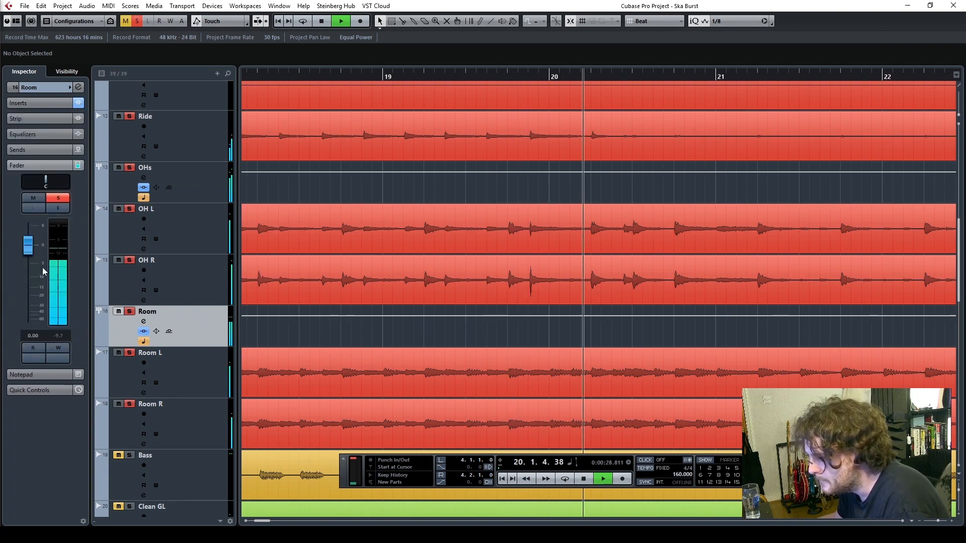
pyautogui.moveTo(30, 251); pyautogui.dragTo(30, 239)
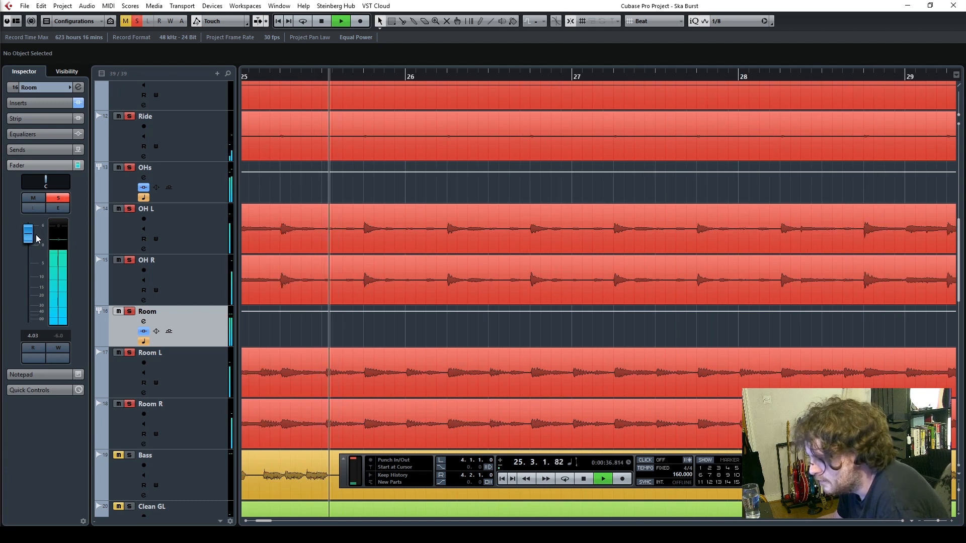
pyautogui.click(582, 480)
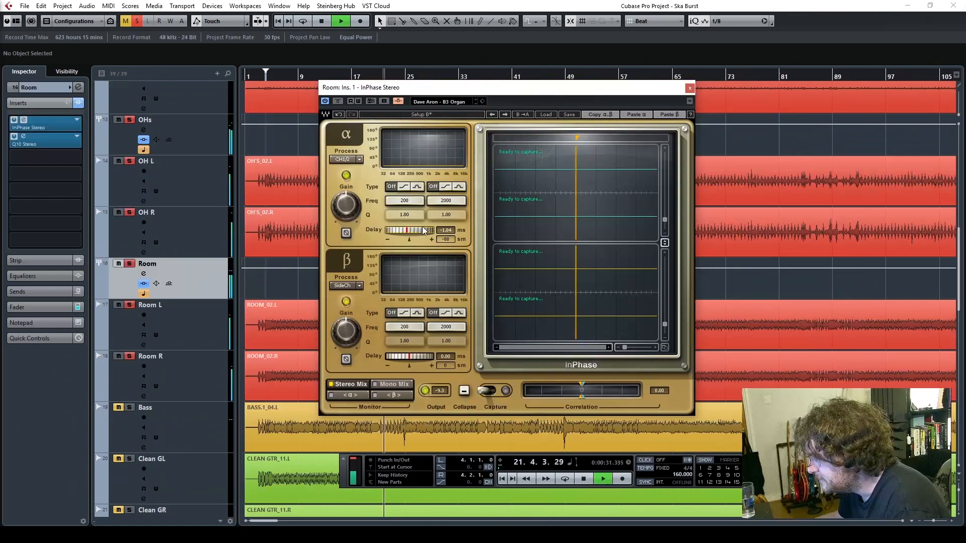
# Set the alpha delay in the Room group's InPhase to -4.55 ms and invert its polarity during playback
pyautogui.moveTo(406, 230); pyautogui.dragTo(403, 230)
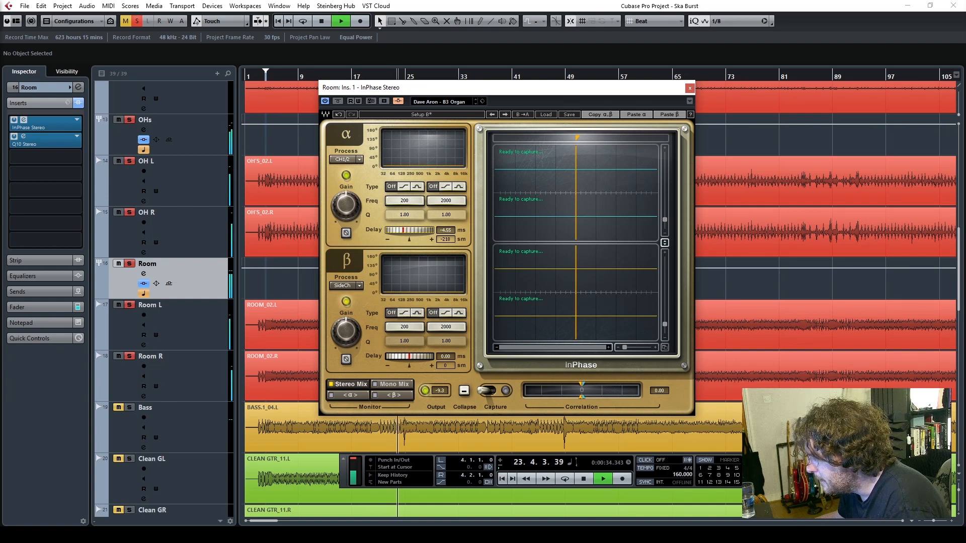
pyautogui.click(435, 115)
pyautogui.click(437, 116)
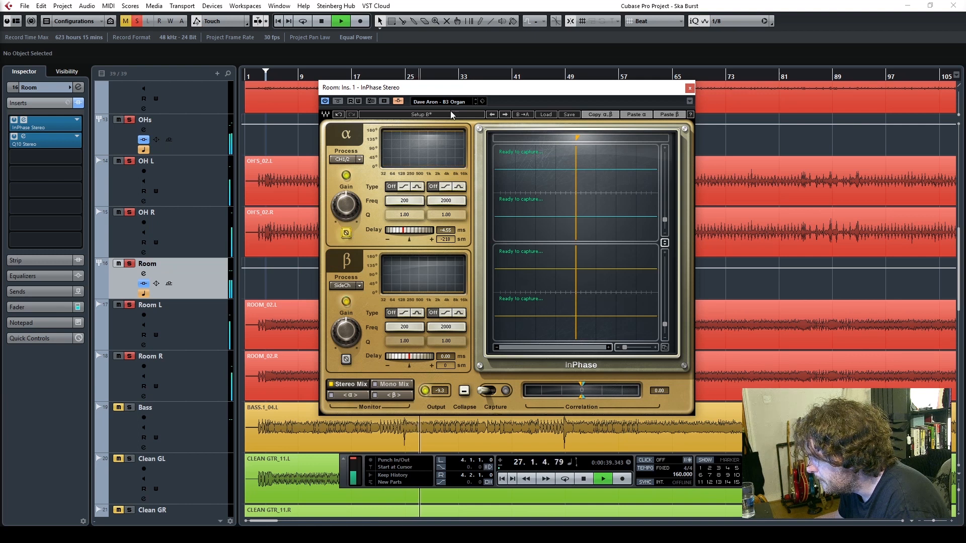
# Compare setups A and B of the Room group's InPhase during playback and set setup B's alpha delay to -4.31 ms
pyautogui.click(428, 116)
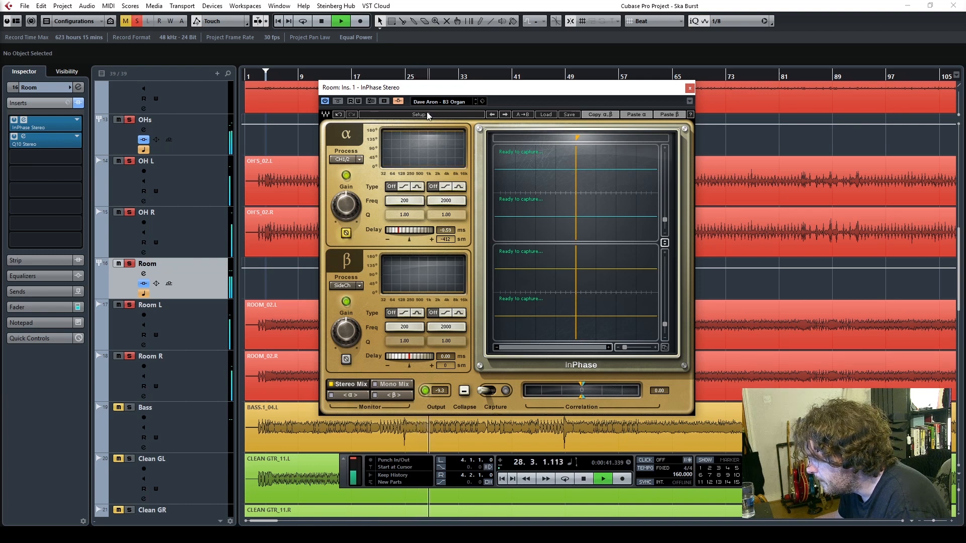
pyautogui.click(428, 116)
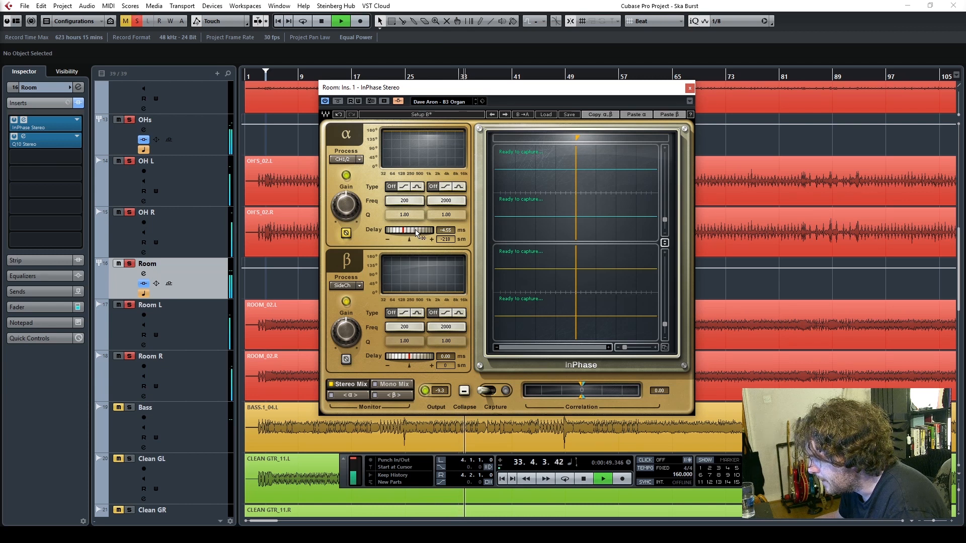
pyautogui.moveTo(415, 232); pyautogui.dragTo(419, 229)
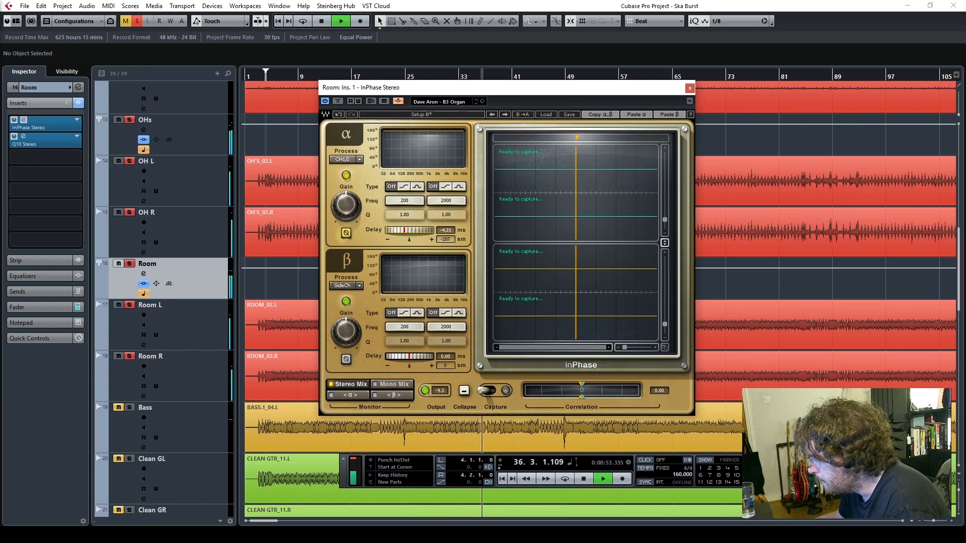
# Switch the Room group's InPhase to setup A and back to setup B to compare them by ear, and stop playback
pyautogui.click(423, 116)
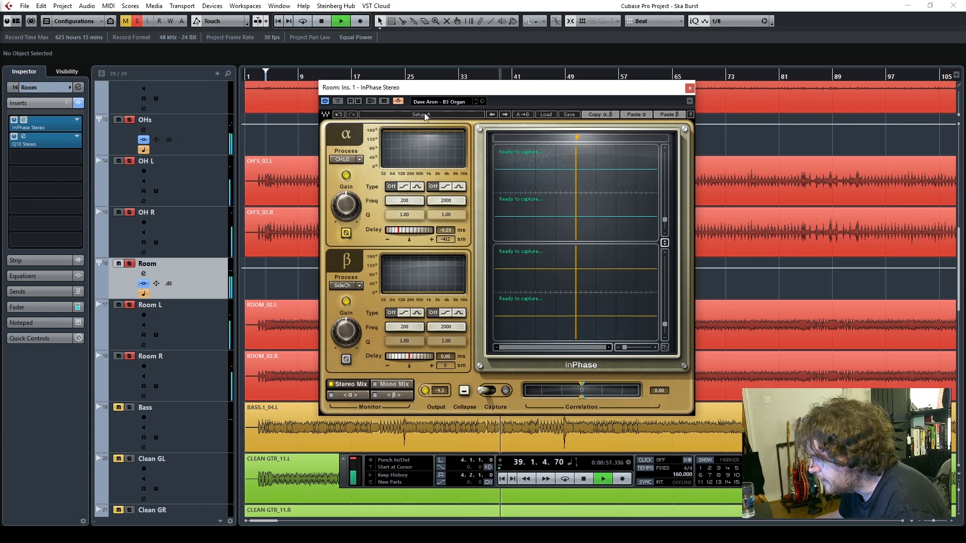
pyautogui.click(425, 115)
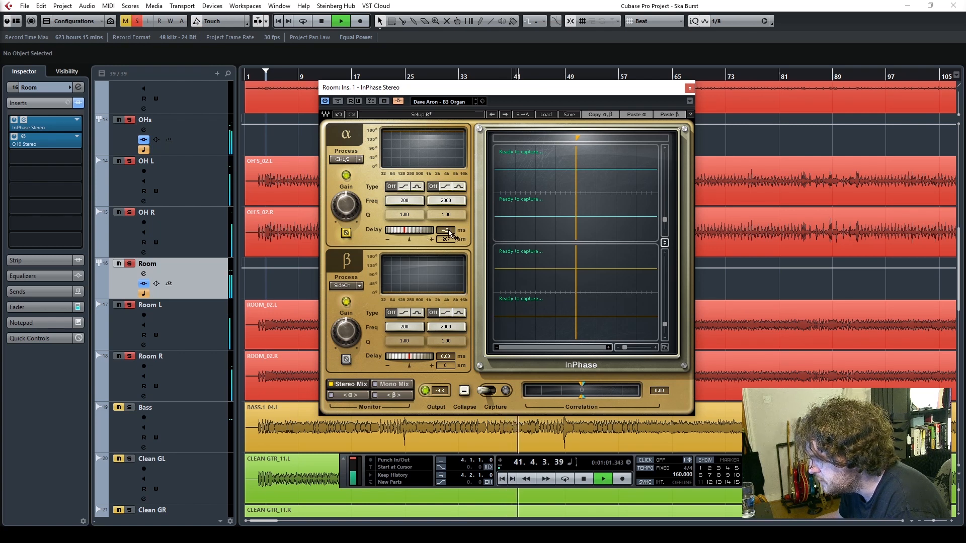
pyautogui.press('space')
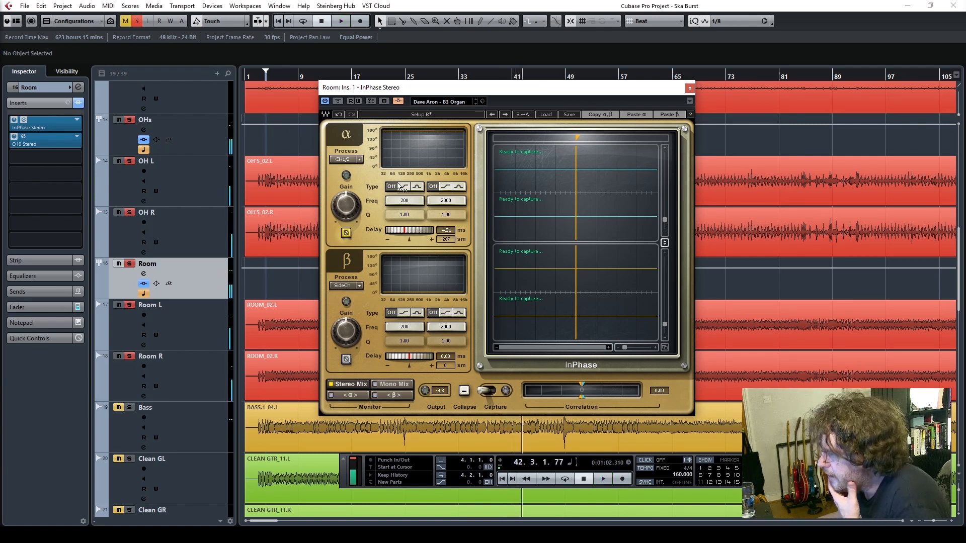
# Check the inserts of the OHs and Room groups and close the Room group's InPhase window
pyautogui.click(203, 141)
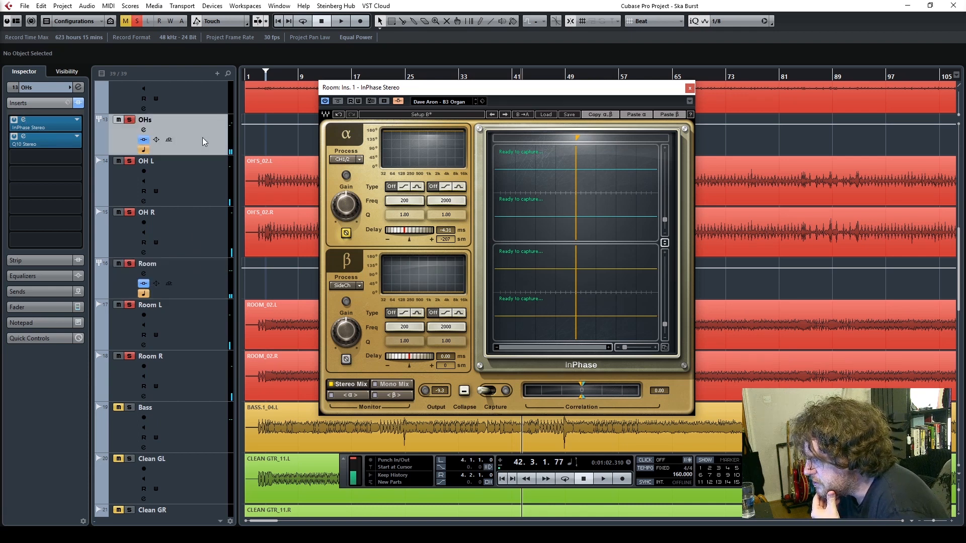
pyautogui.click(205, 281)
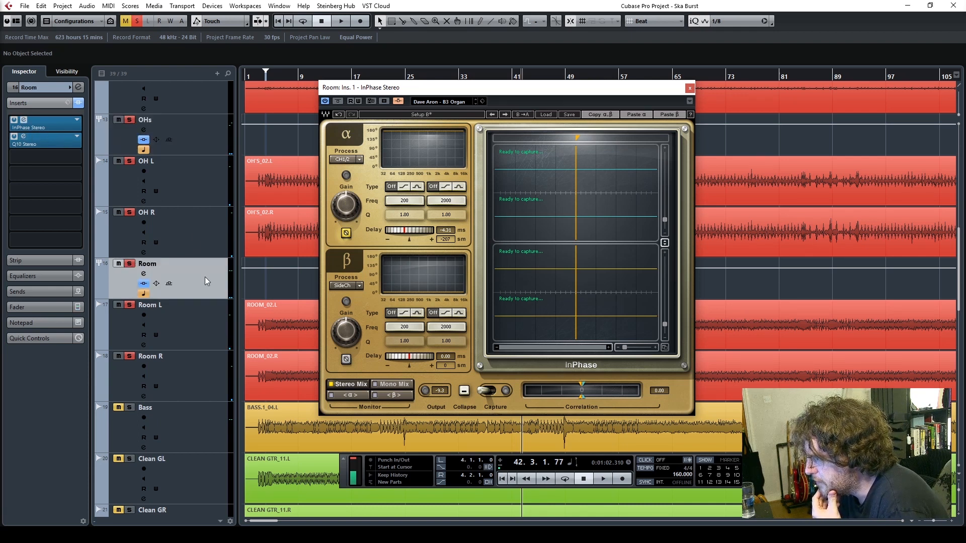
pyautogui.click(689, 89)
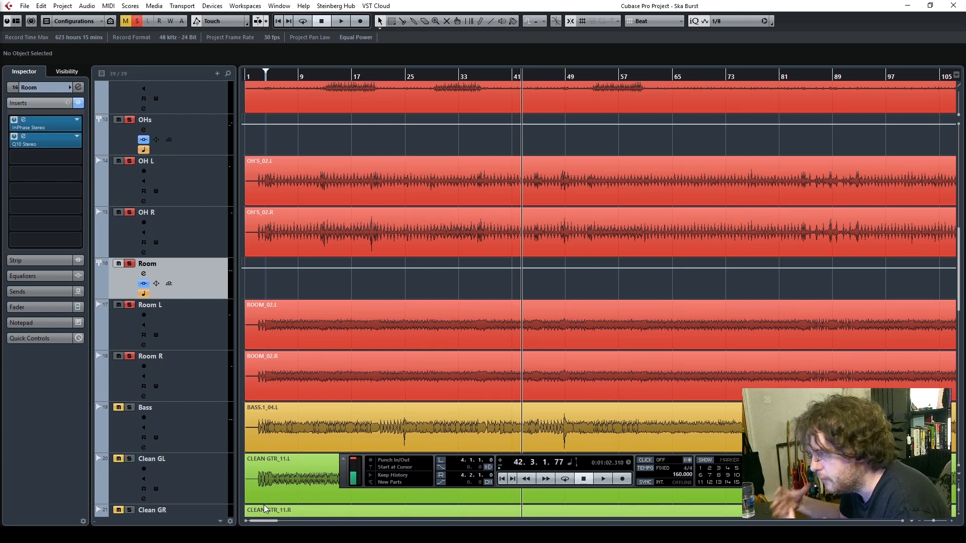
# Return to the project start, select the OHs group and play the soloed drum kit from the beginning
pyautogui.moveTo(258, 74); pyautogui.dragTo(251, 78)
pyautogui.press('Home')
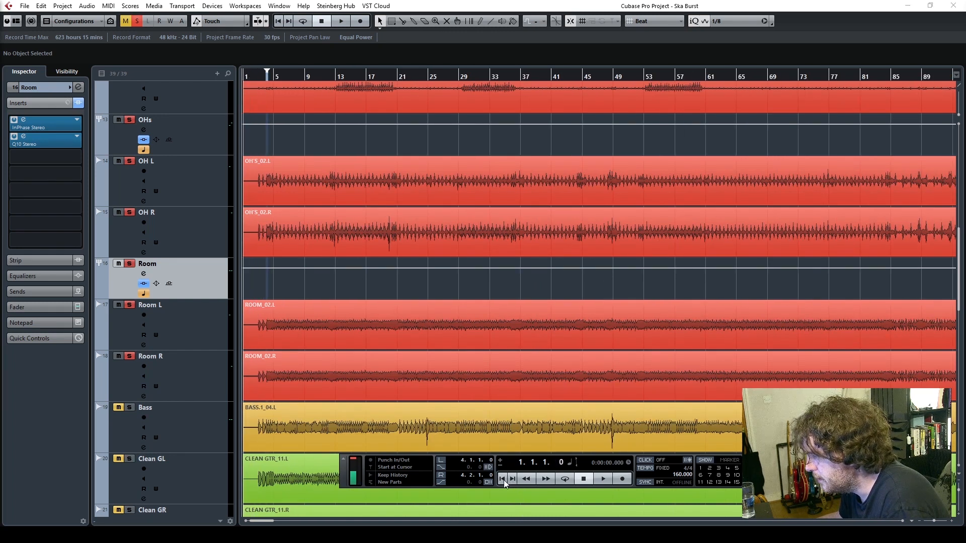
pyautogui.click(200, 140)
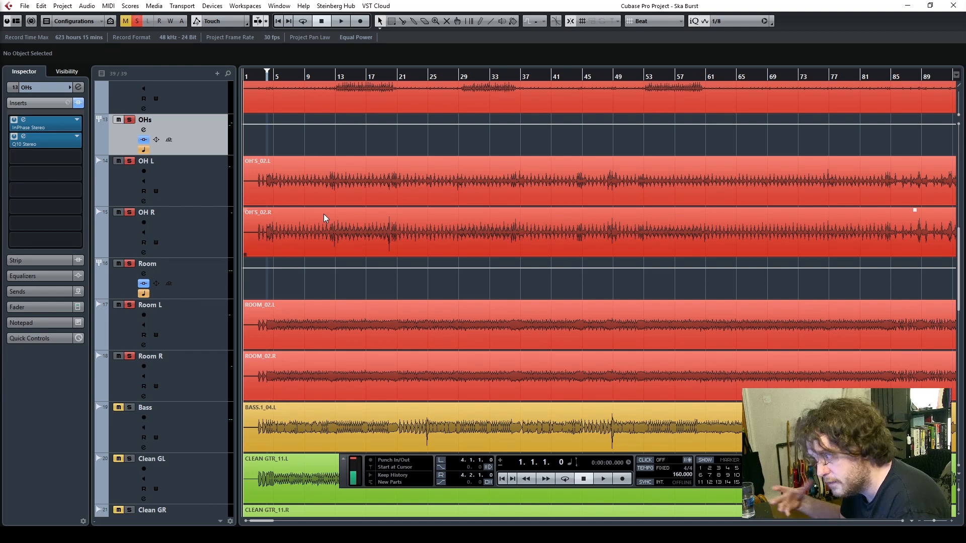
pyautogui.press('space')
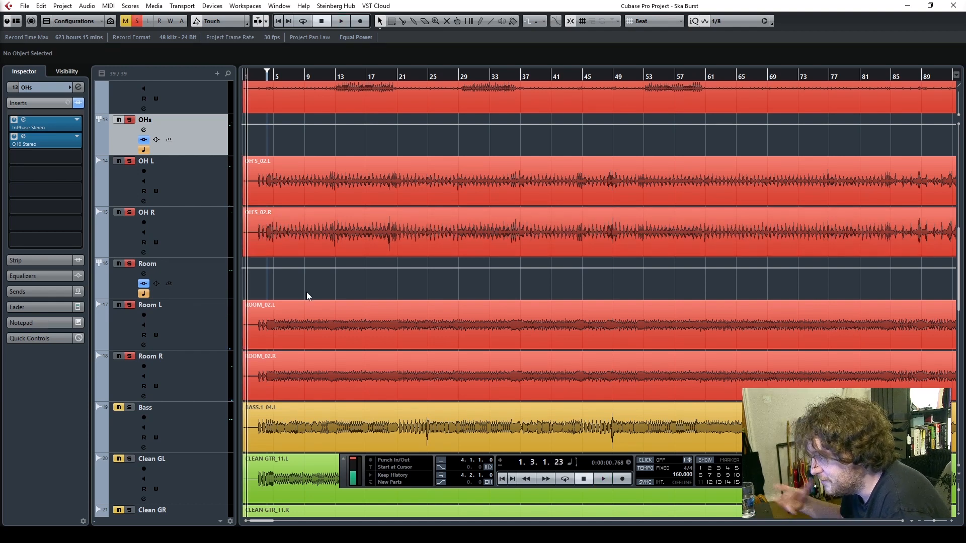
pyautogui.press('space')
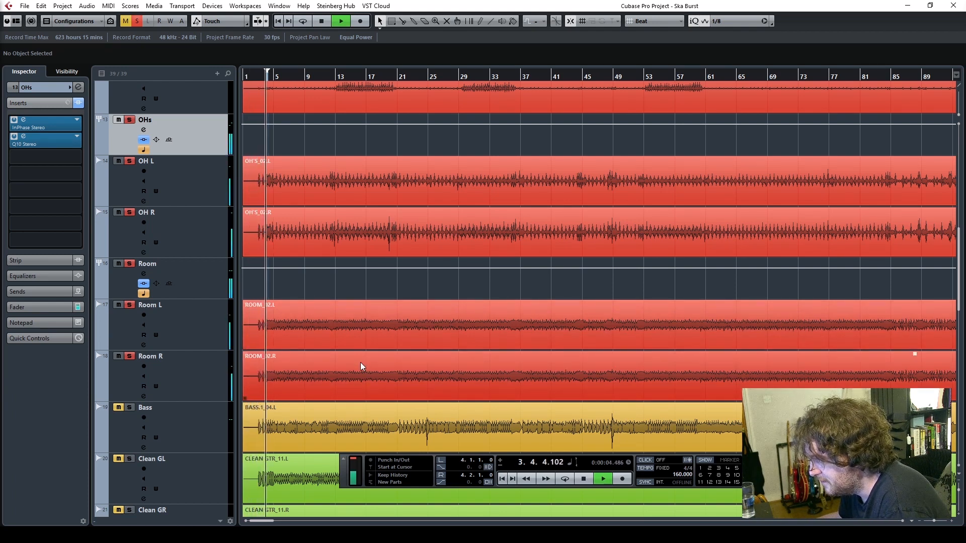
pyautogui.scroll(2, 472, 384)
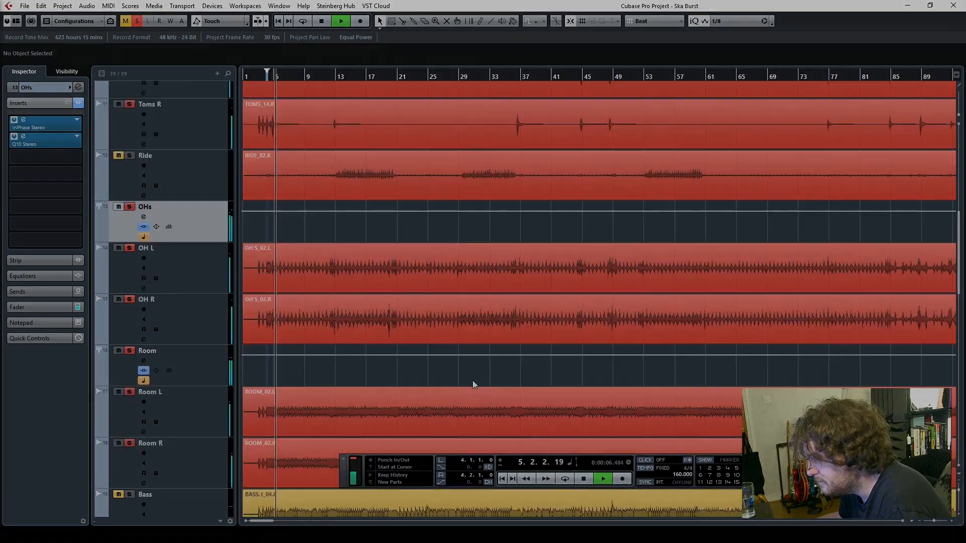